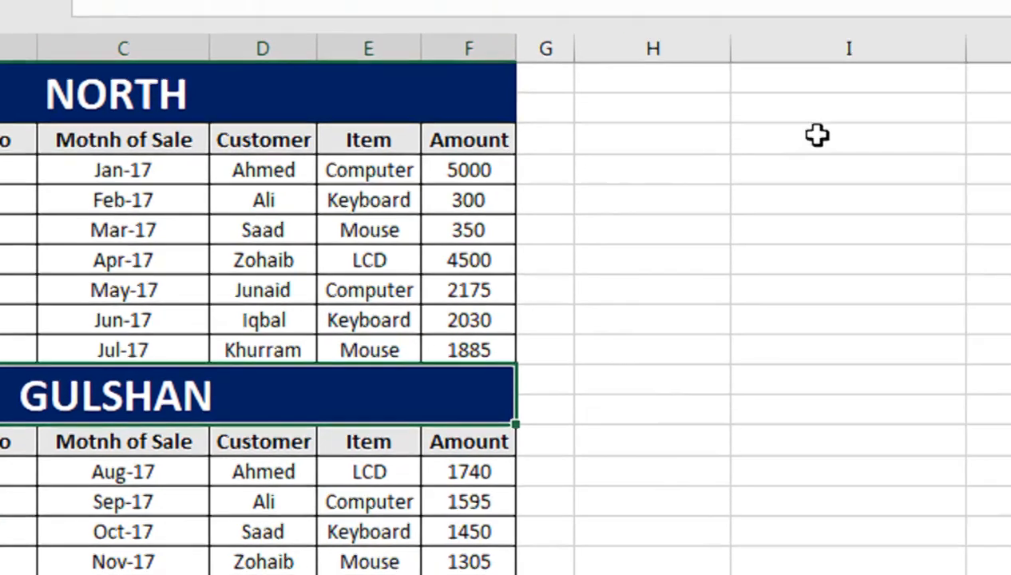
# Step: Start a data validation rule on cell I2 that allows only a list
pyautogui.click(854, 110)
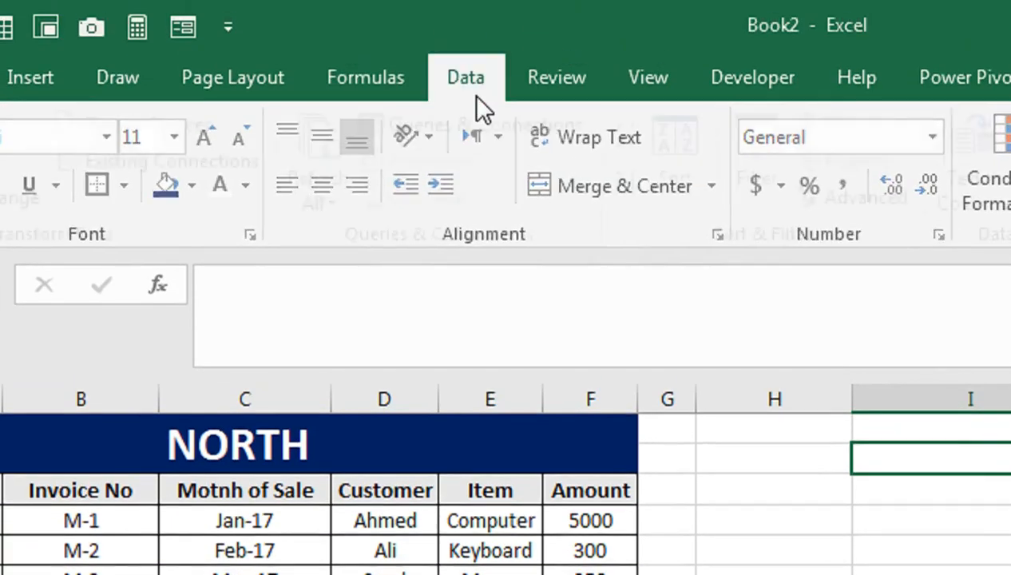
pyautogui.click(471, 92)
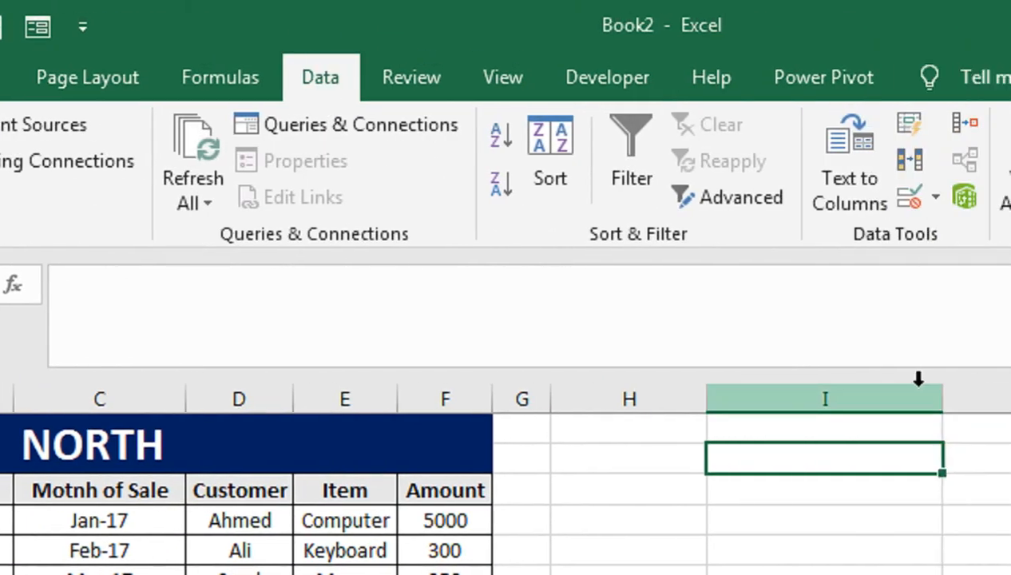
pyautogui.click(802, 197)
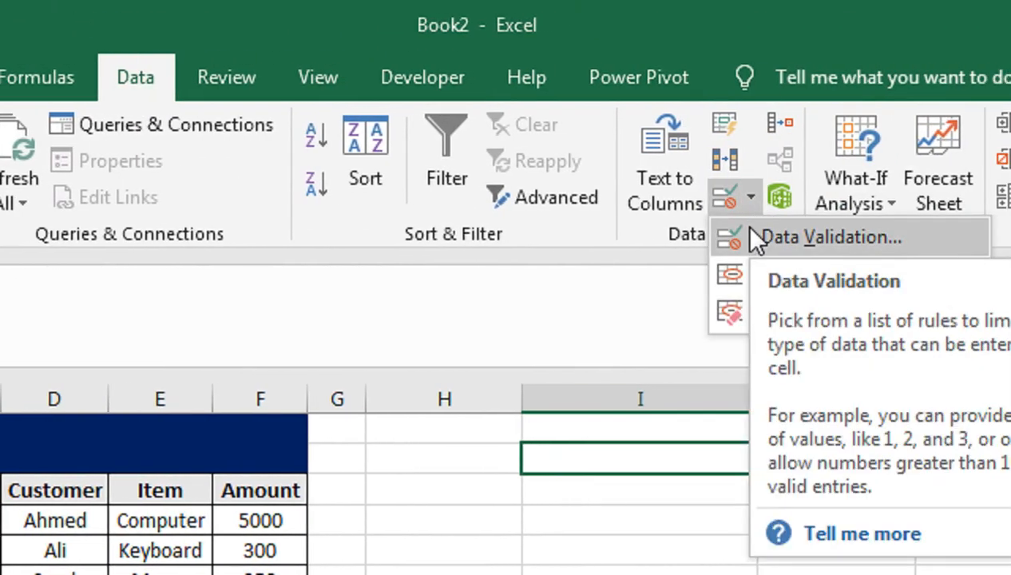
pyautogui.click(831, 237)
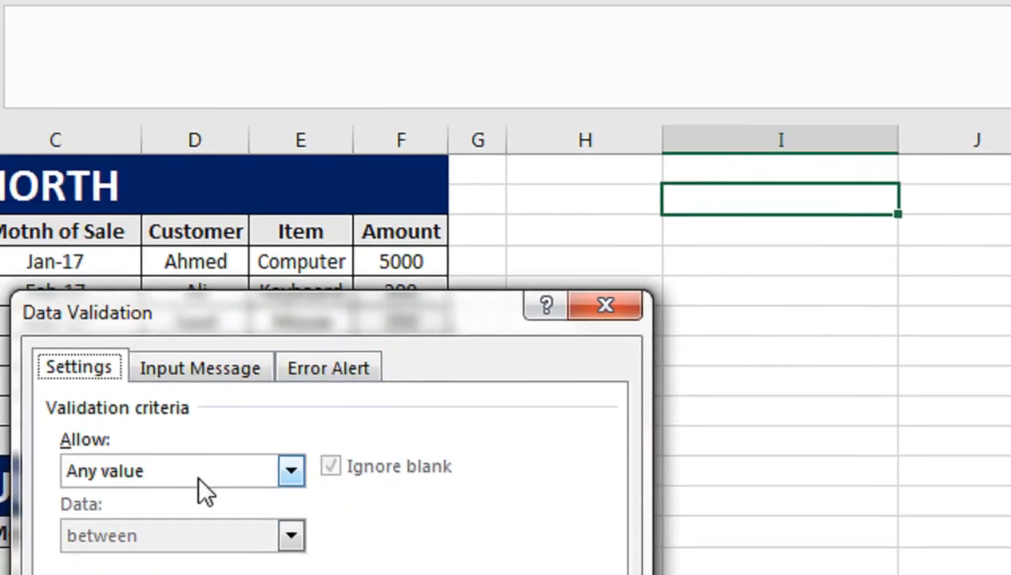
pyautogui.click(252, 427)
pyautogui.click(206, 515)
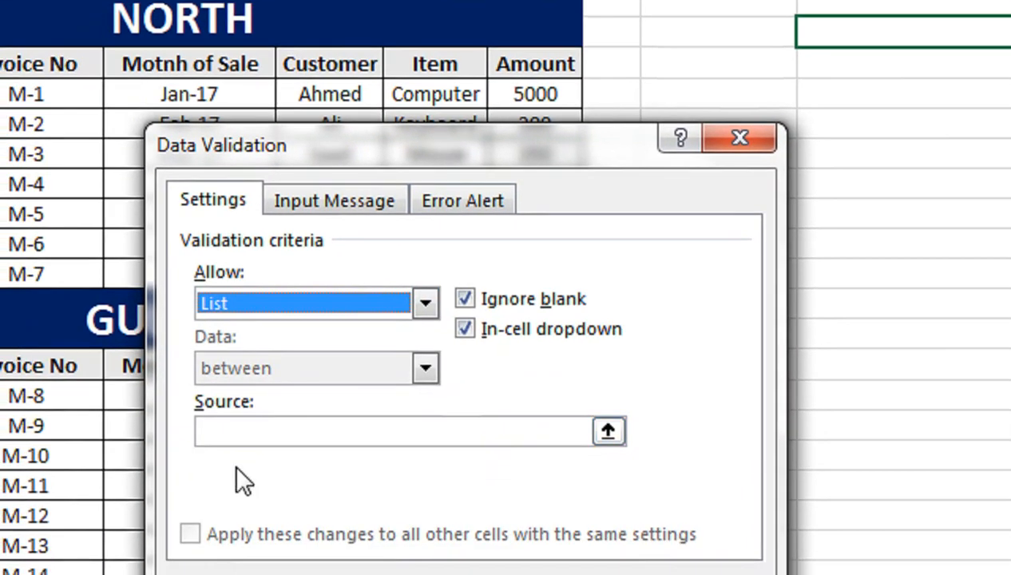
# Step: Enter NORTH,GULSHAN as the list source, apply the rule, and check the choices offered in I2
pyautogui.click(252, 427)
pyautogui.moveTo(316, 152); pyautogui.dragTo(511, 85)
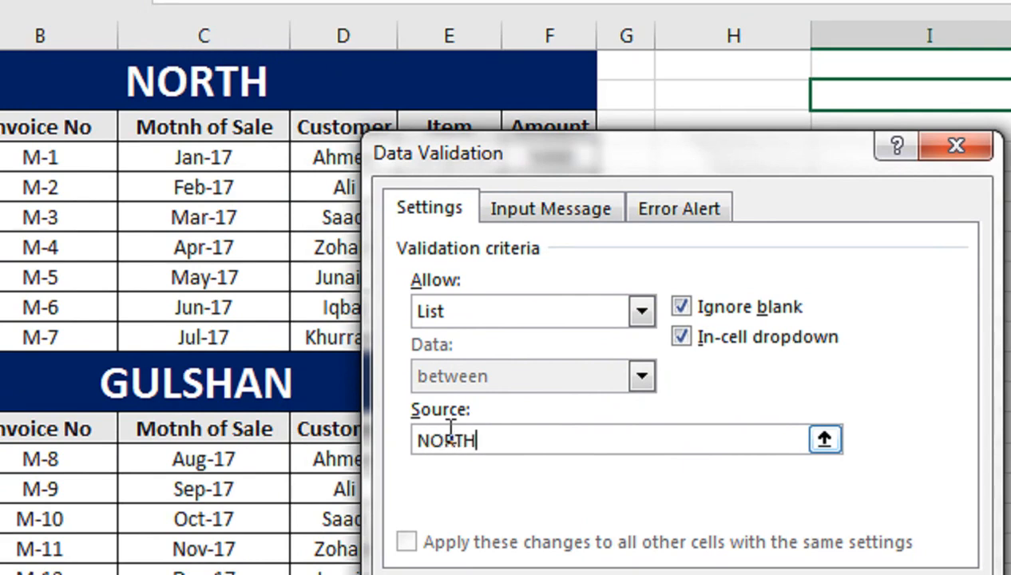
pyautogui.write(',GUL')
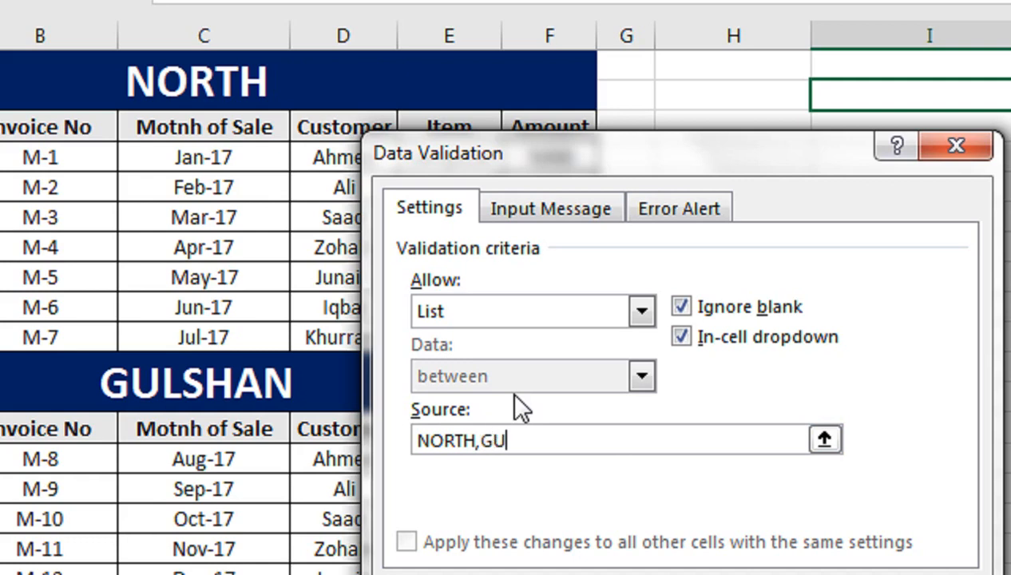
pyautogui.write('SHAN')
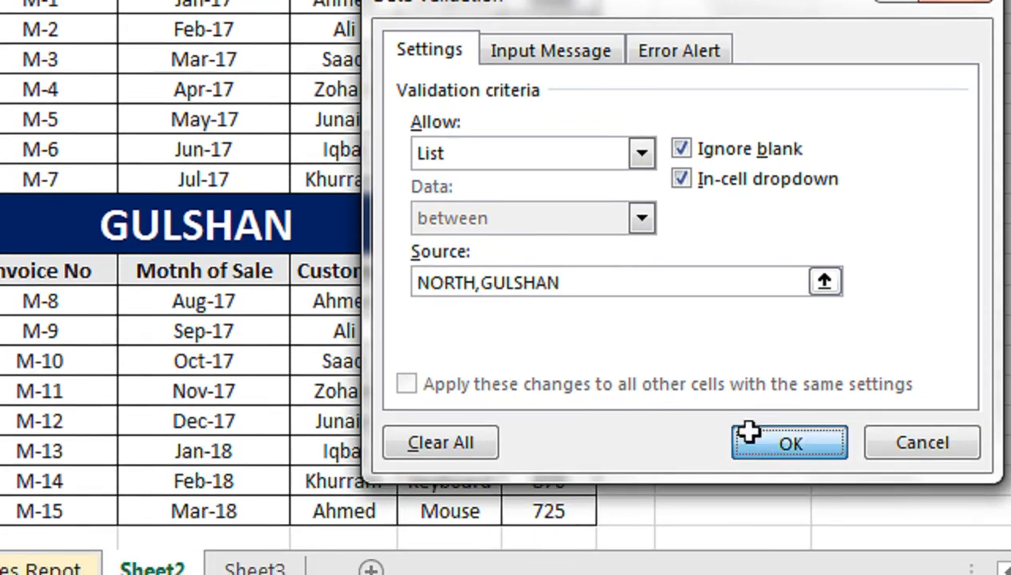
pyautogui.click(755, 473)
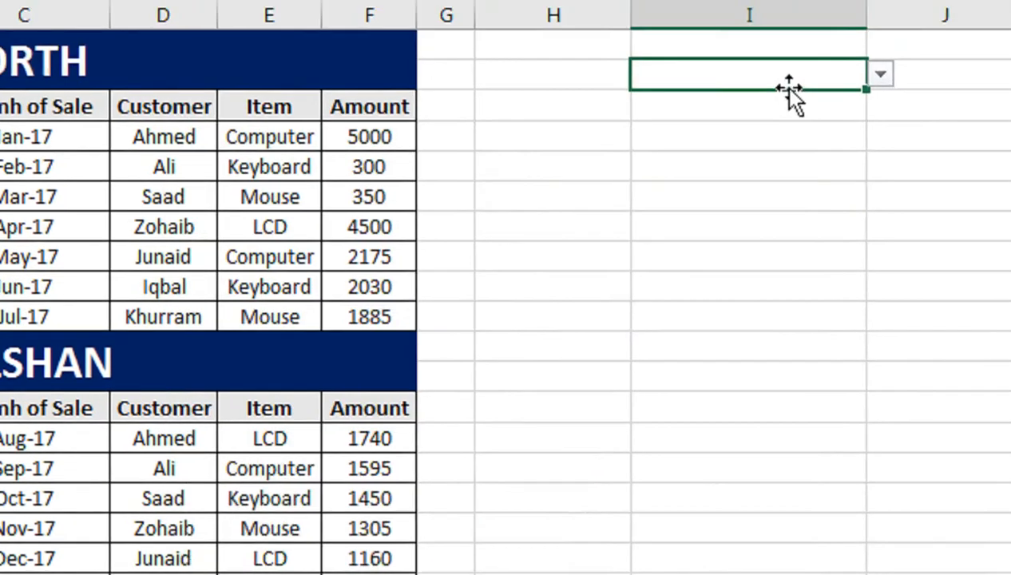
pyautogui.click(760, 139)
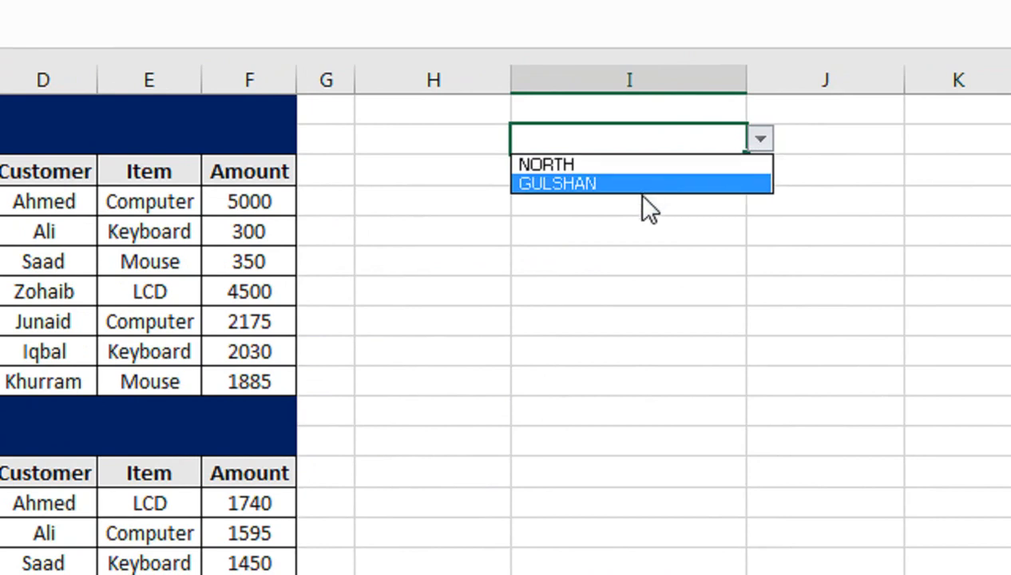
pyautogui.press('Escape')
# Step: Copy the header row A3:F3 of the NORTH table and paste it starting at cell H4
pyautogui.moveTo(180, 167); pyautogui.dragTo(758, 182)
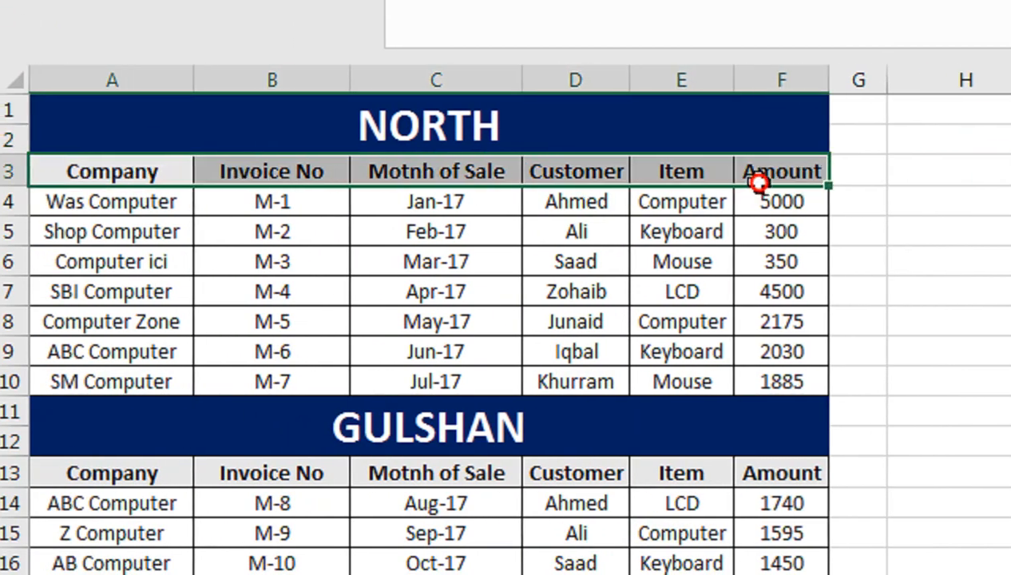
pyautogui.hotkey('ctrl', 'c')
pyautogui.click(807, 146)
pyautogui.click(651, 206)
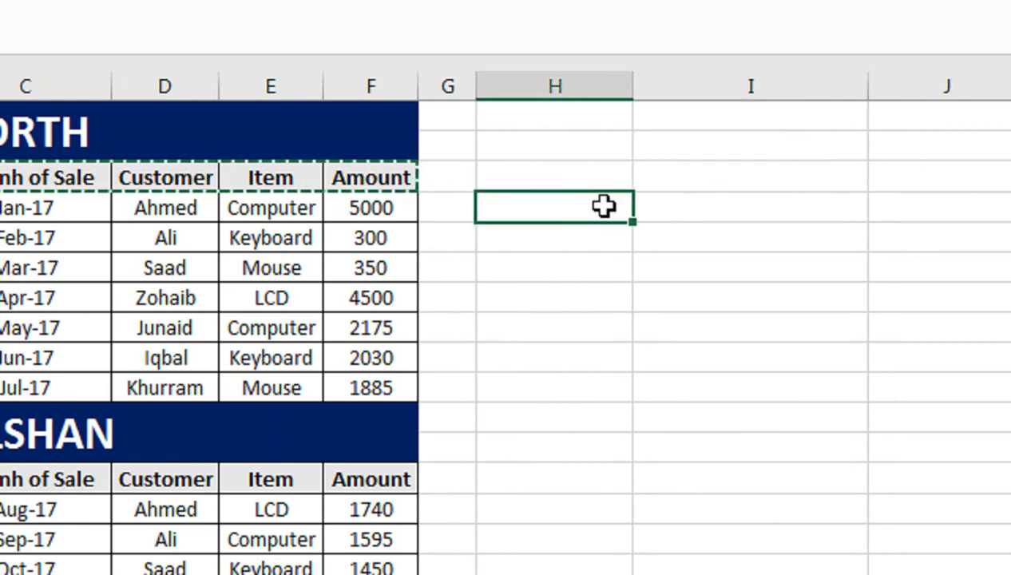
pyautogui.hotkey('ctrl', 'v')
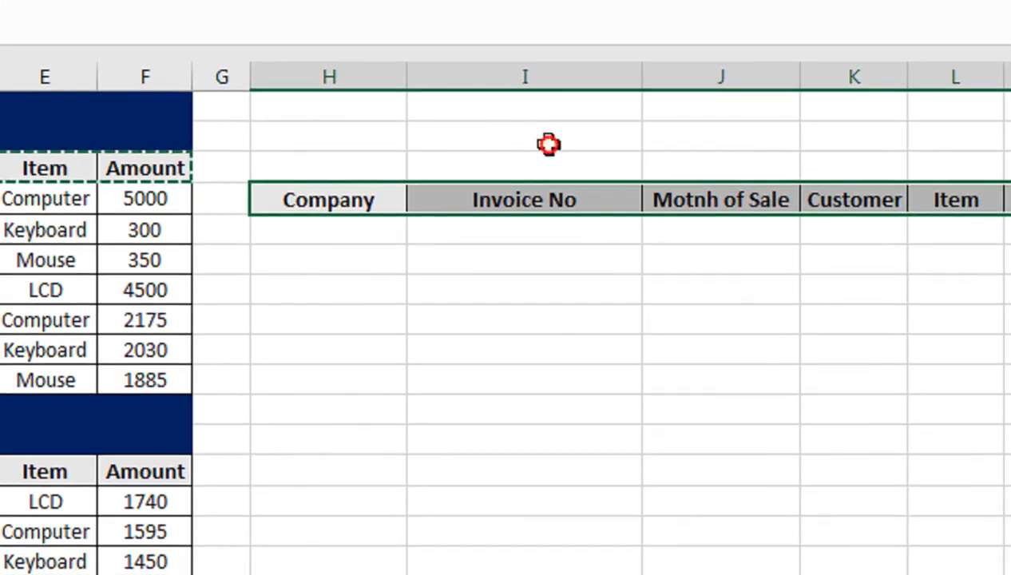
# Step: Put a thick outside border around the dropdown cell I2
pyautogui.click(549, 144)
pyautogui.click(157, 94)
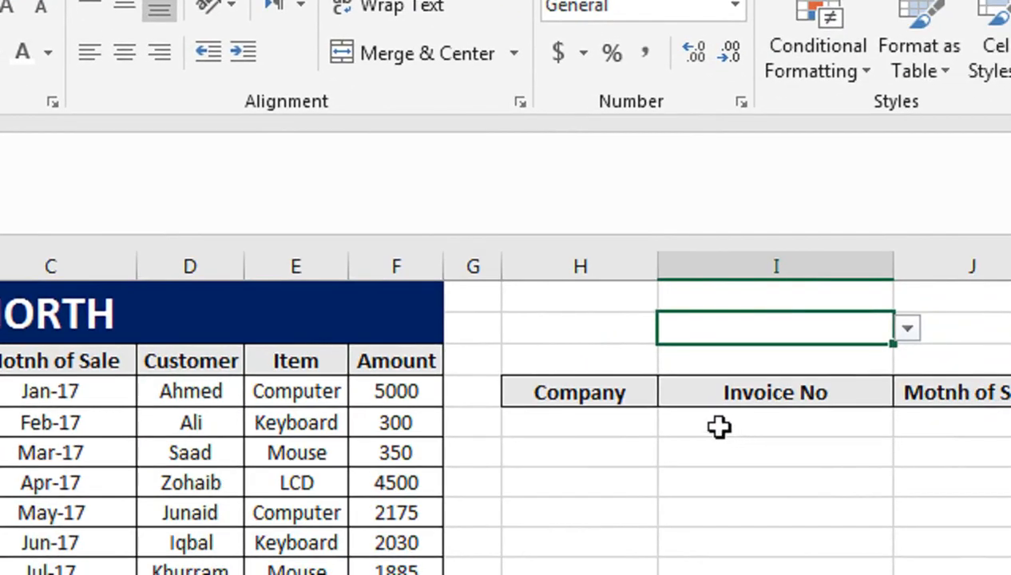
pyautogui.click(913, 388)
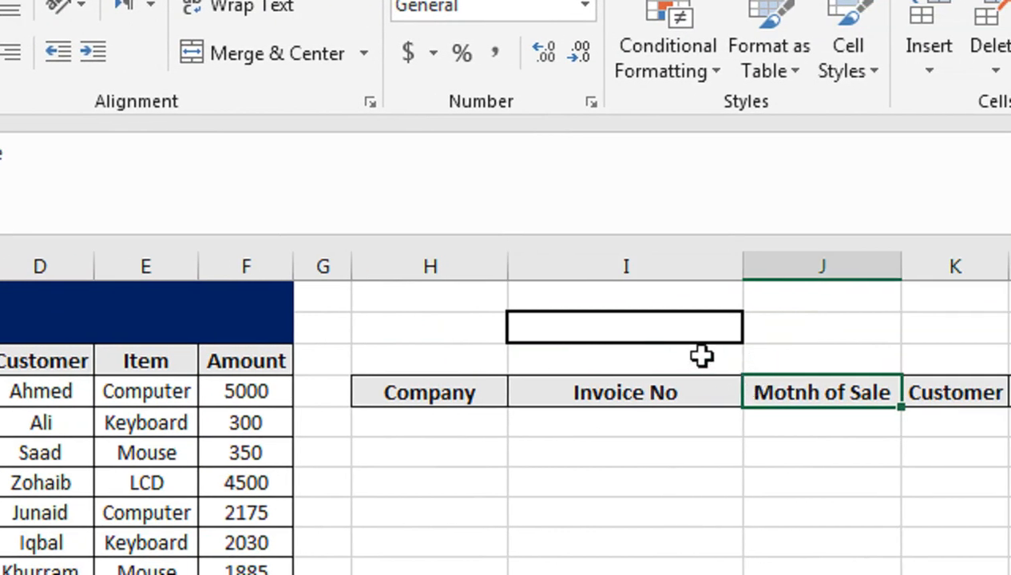
# Step: Choose NORTH from the dropdown list in cell I2
pyautogui.click(700, 341)
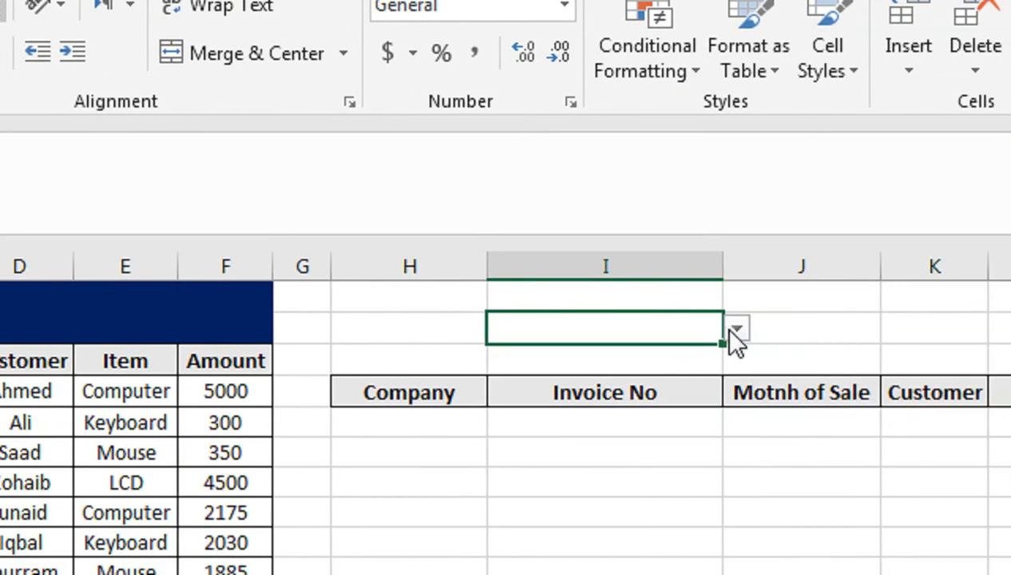
pyautogui.click(735, 329)
pyautogui.press('Escape')
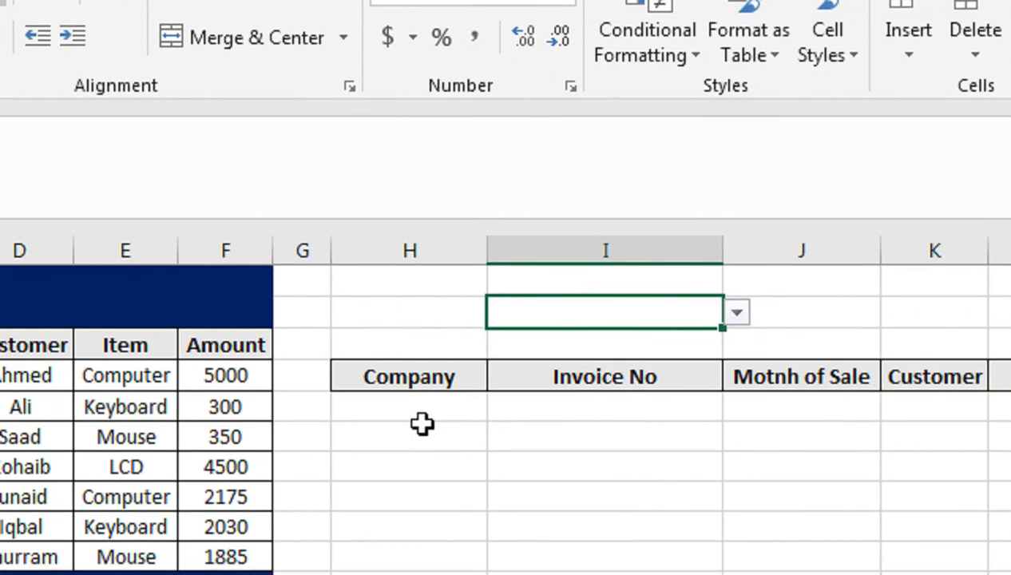
pyautogui.click(423, 424)
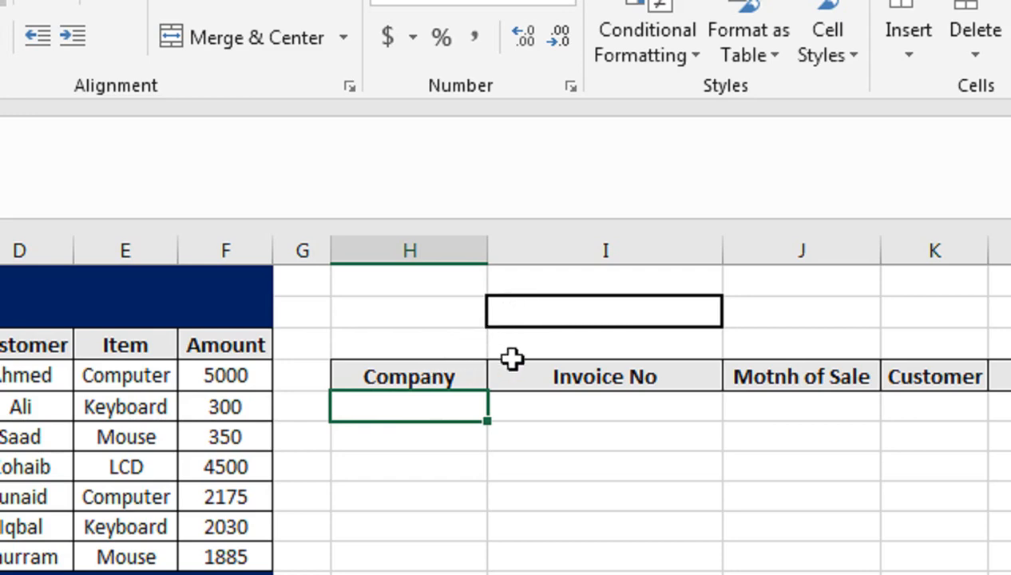
pyautogui.click(610, 318)
pyautogui.click(735, 311)
pyautogui.click(705, 333)
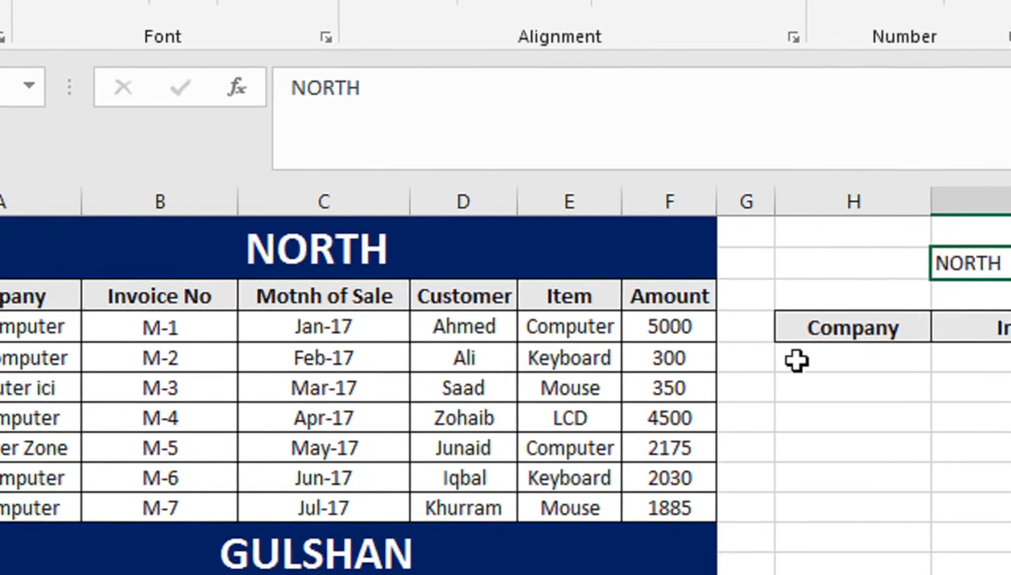
# Step: Fill cell H5, below the pasted Company header, with yellow and give it a thick outside border
pyautogui.click(643, 407)
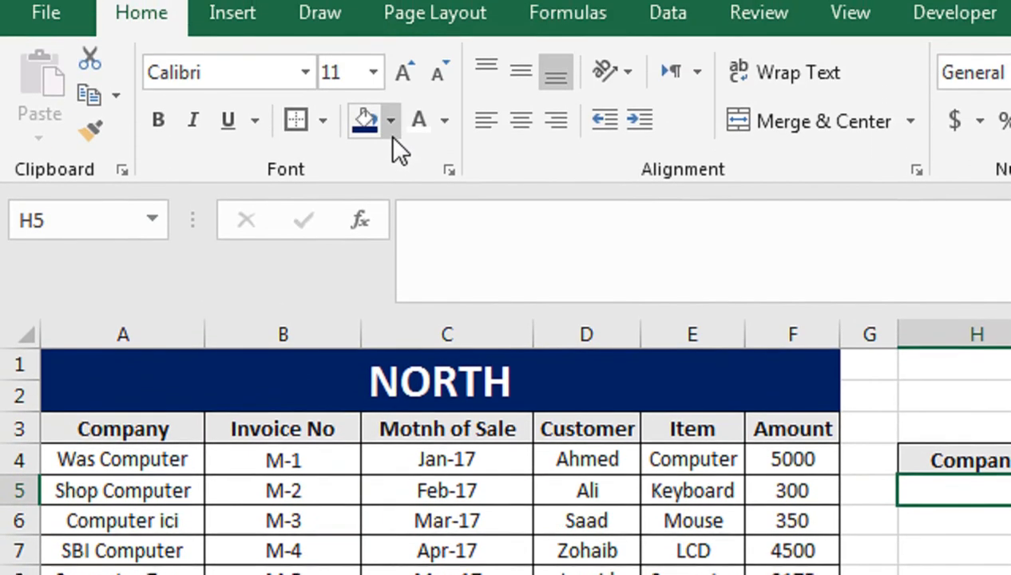
pyautogui.click(389, 124)
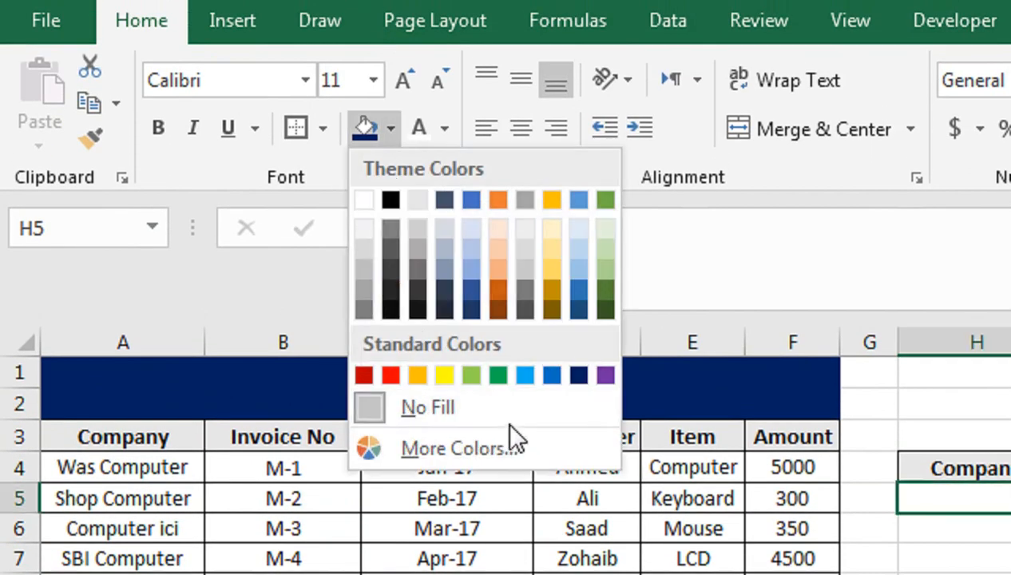
pyautogui.click(443, 374)
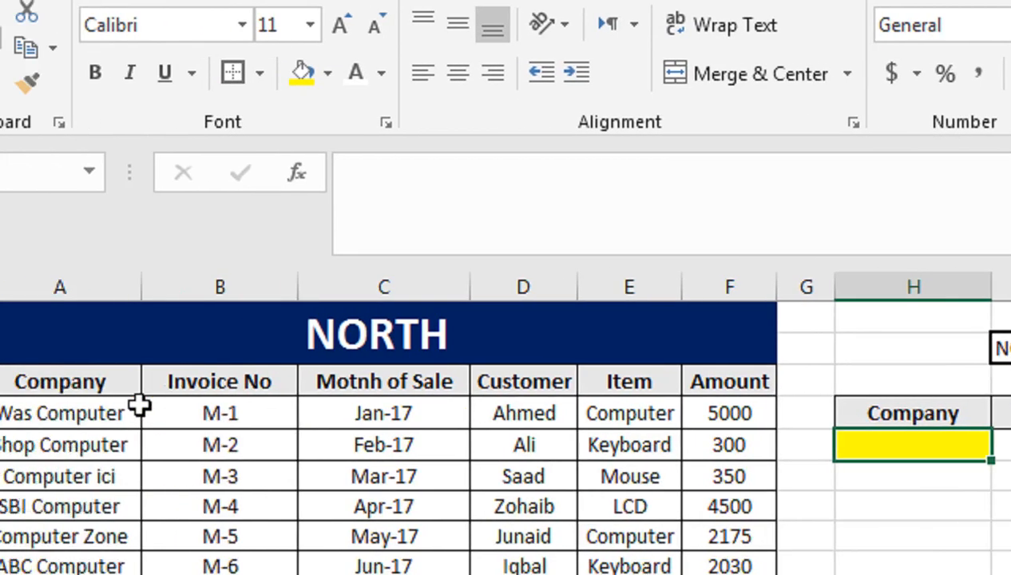
# Step: Name the range A4:A10, the company names of the NORTH table, NORTH
pyautogui.moveTo(140, 406); pyautogui.dragTo(182, 490)
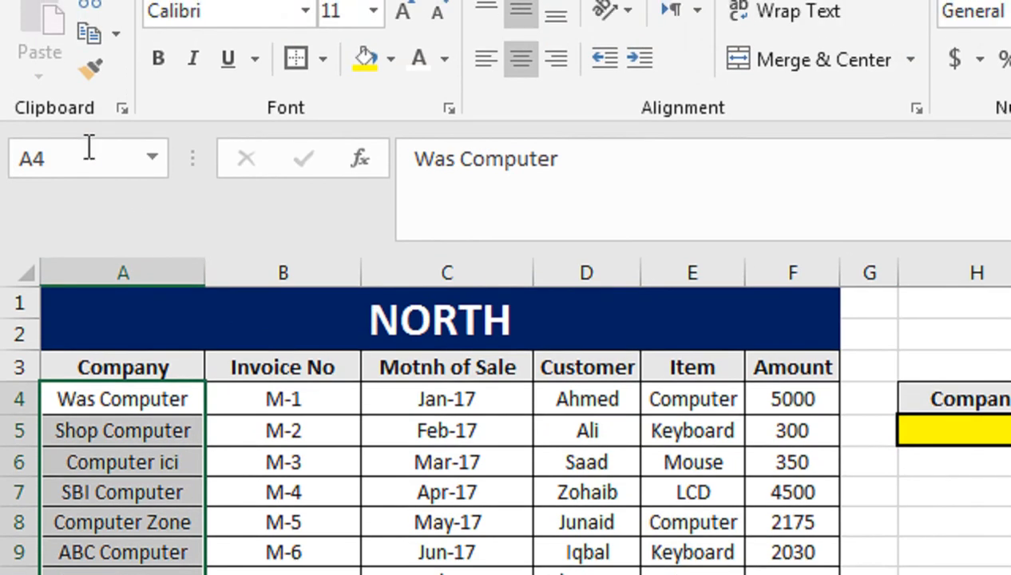
pyautogui.click(87, 131)
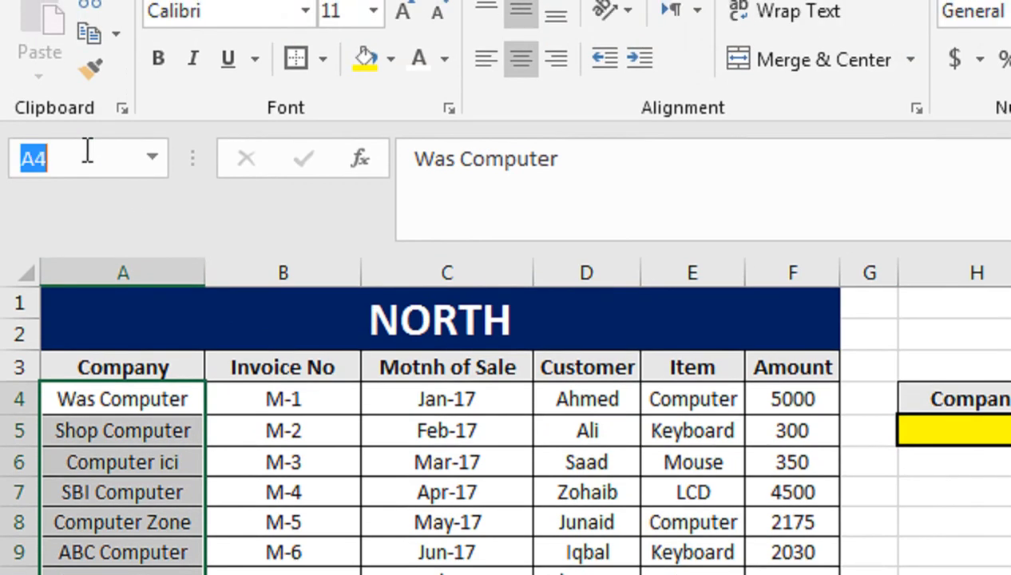
pyautogui.write('NO')
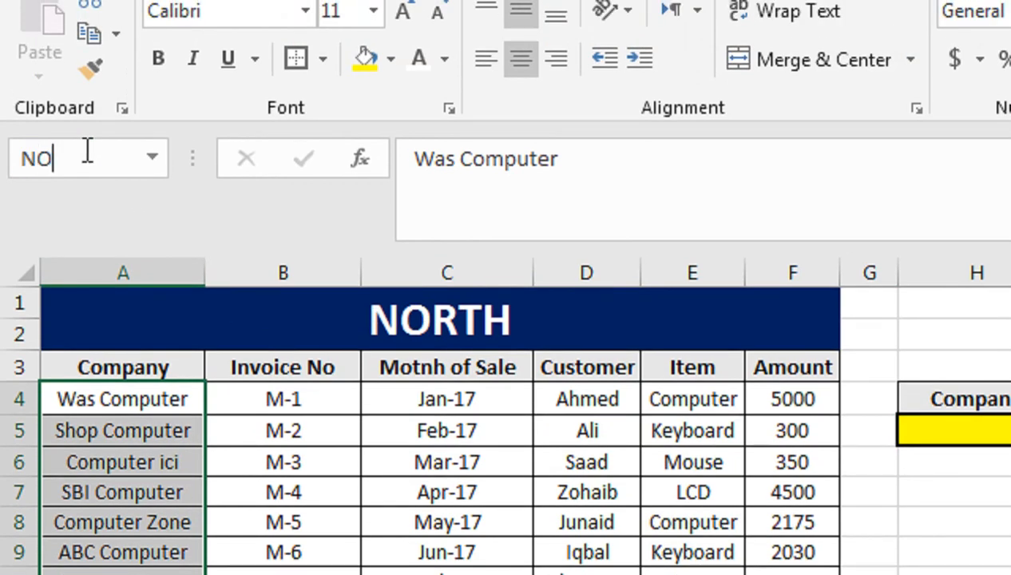
pyautogui.write('RTH_')
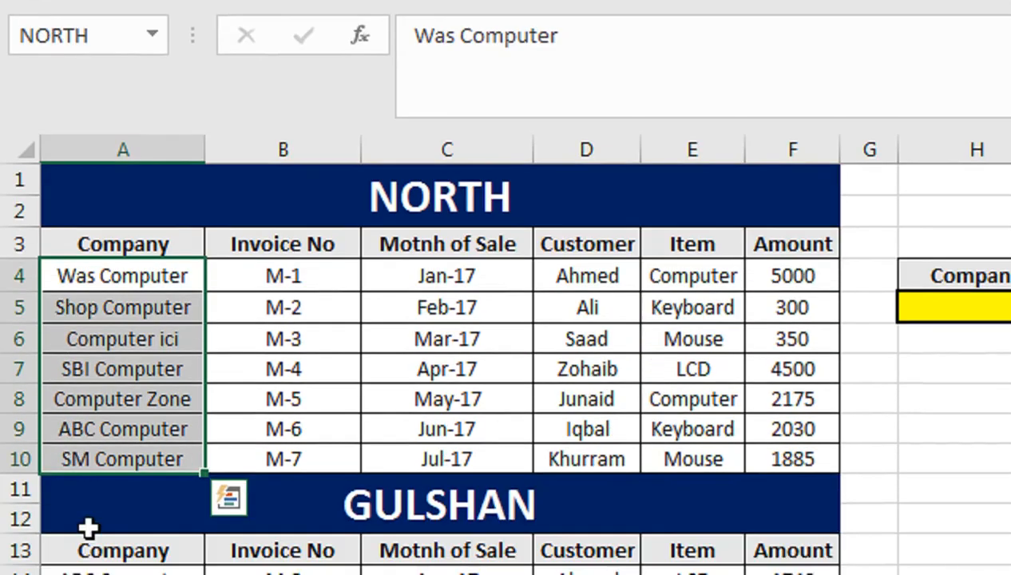
# Step: Name the range of company names in the GULSHAN table, starting at A14, GULSHAN
pyautogui.moveTo(96, 445); pyautogui.dragTo(134, 407)
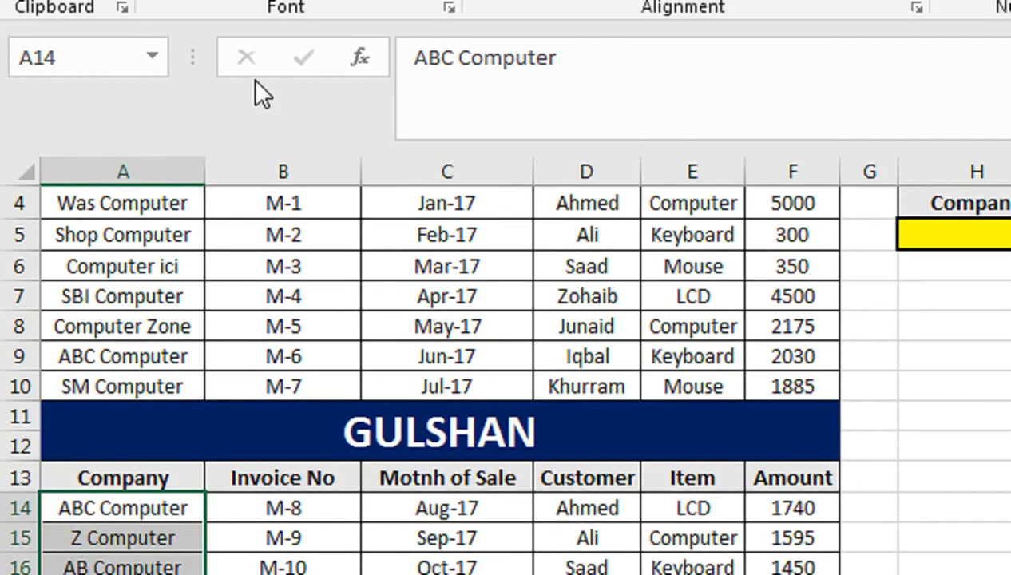
pyautogui.click(111, 146)
pyautogui.write('GU')
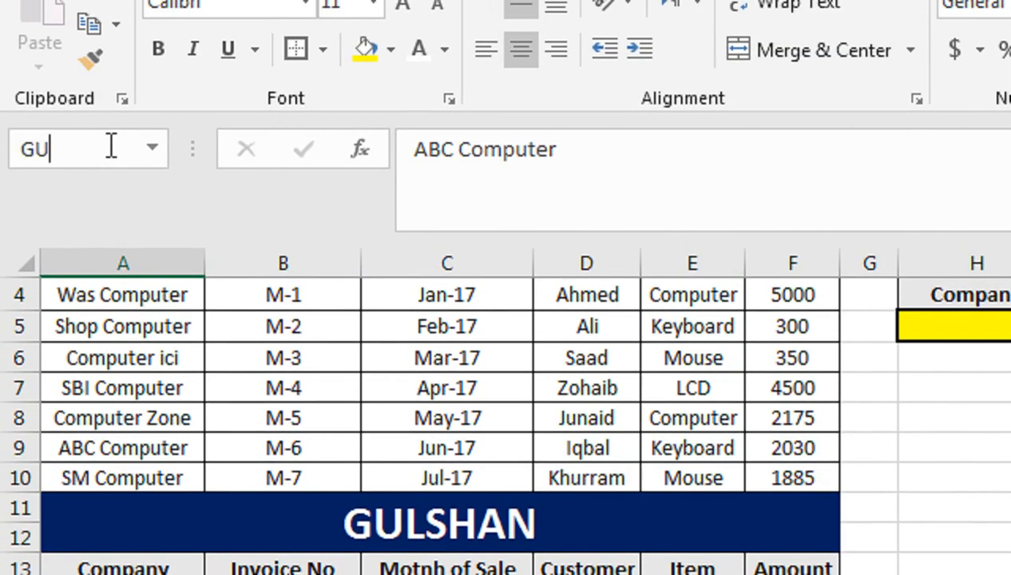
pyautogui.write('LSHAN')
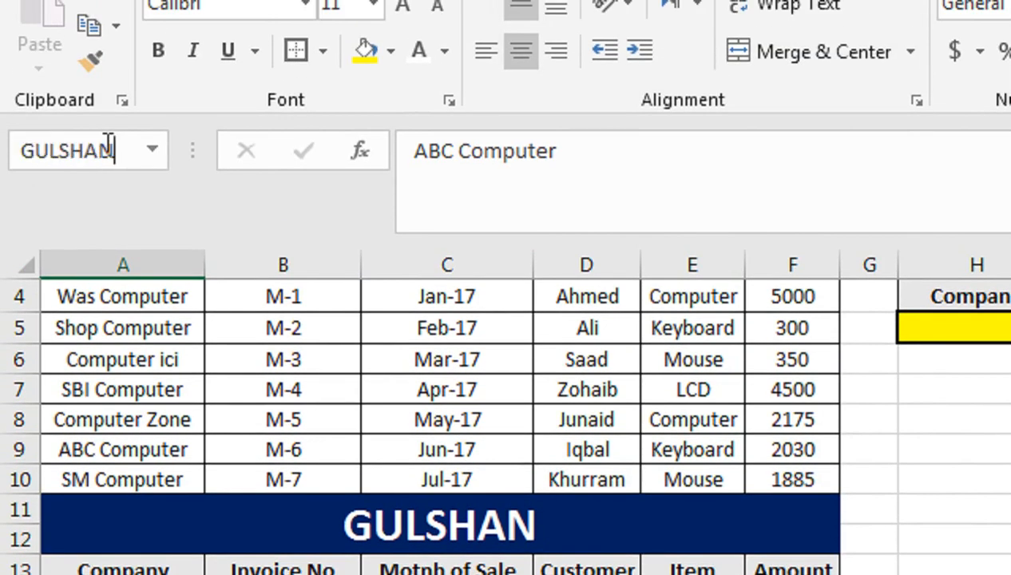
pyautogui.press('Return')
pyautogui.moveTo(918, 391); pyautogui.dragTo(908, 199)
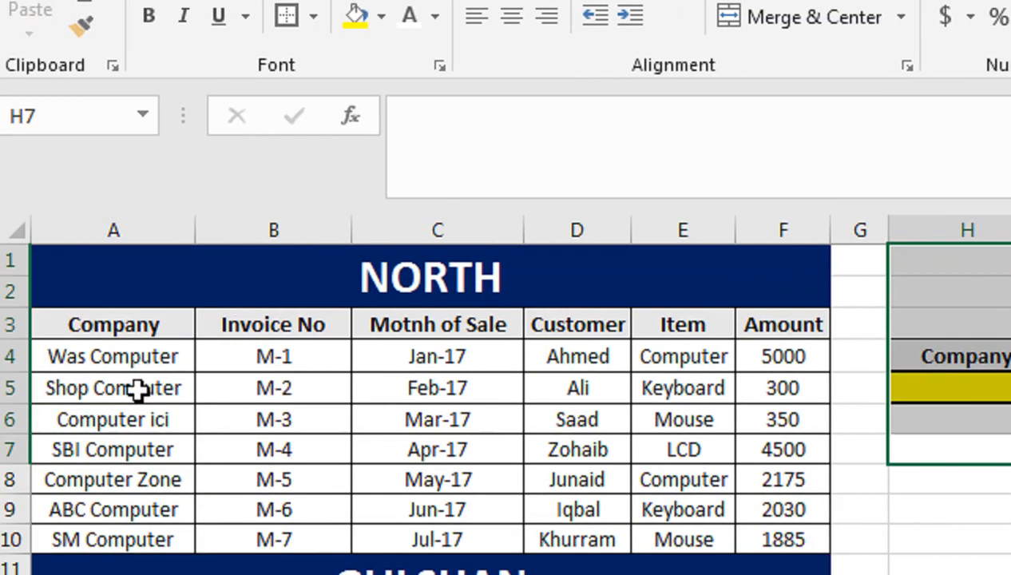
pyautogui.moveTo(137, 357); pyautogui.dragTo(135, 539)
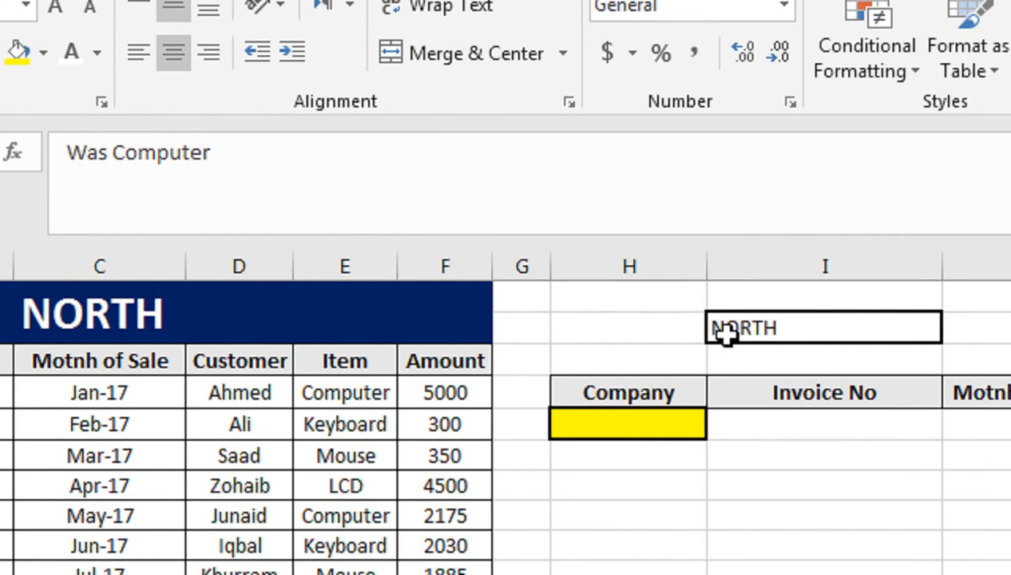
# Step: Open data validation for cell H5, below the Company header, and allow a List
pyautogui.click(675, 421)
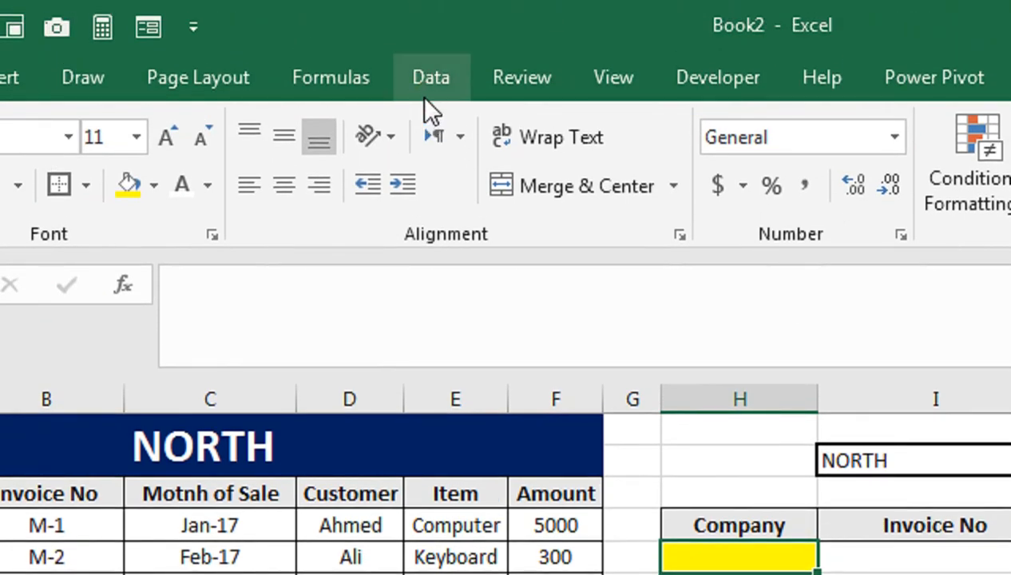
pyautogui.click(425, 96)
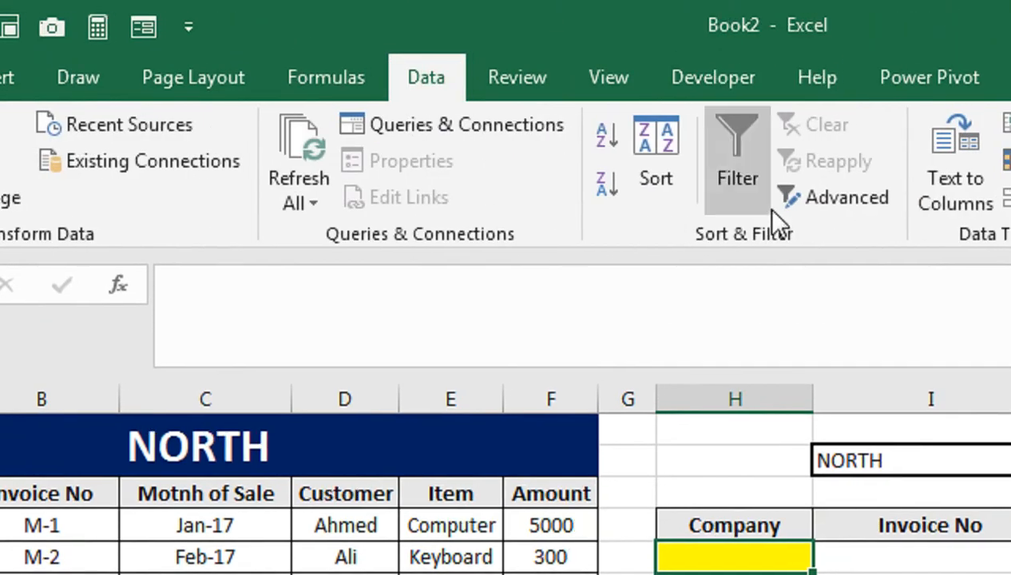
pyautogui.click(753, 198)
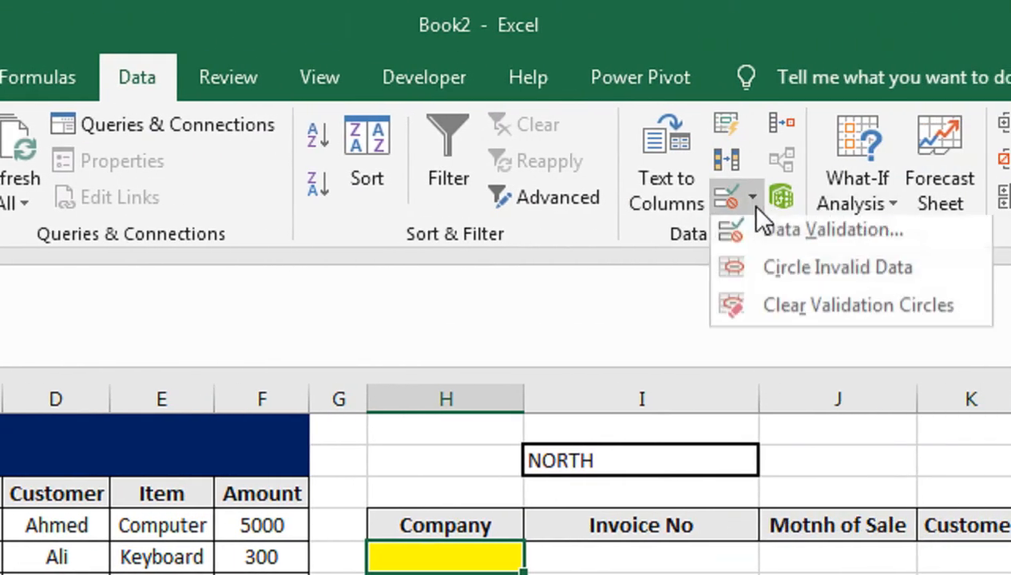
pyautogui.click(763, 229)
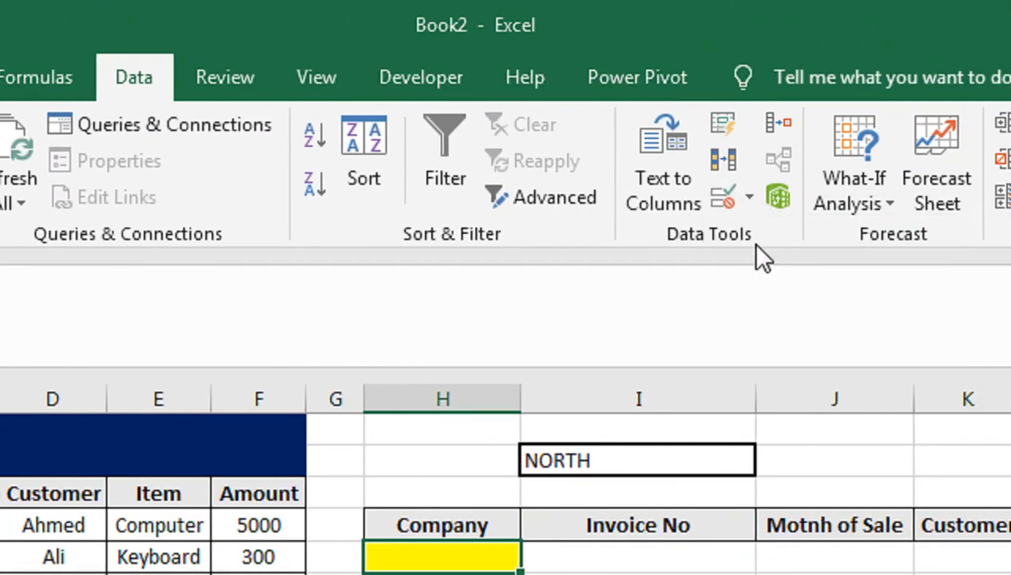
pyautogui.click(263, 447)
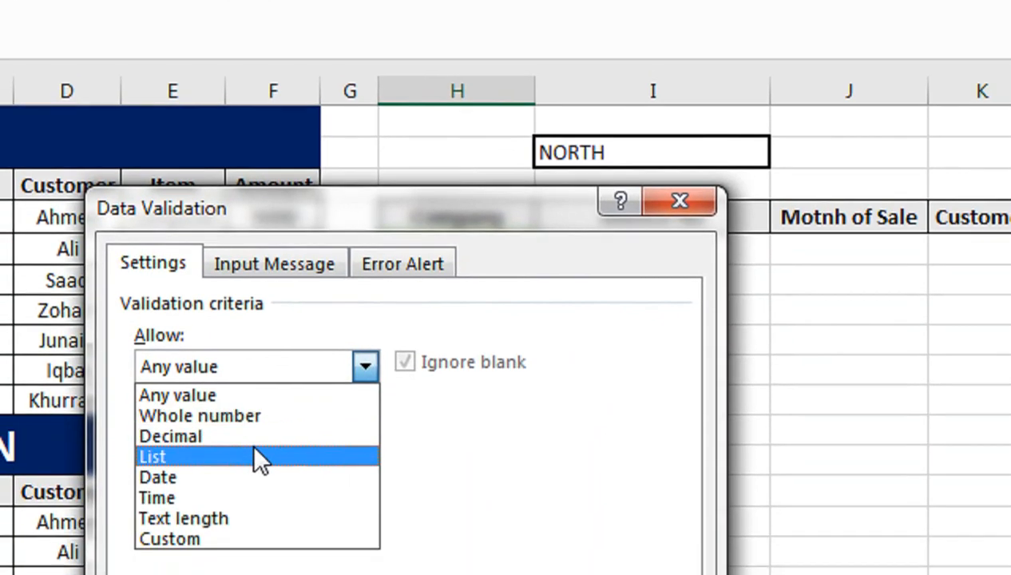
pyautogui.click(254, 449)
pyautogui.moveTo(297, 200); pyautogui.dragTo(429, 303)
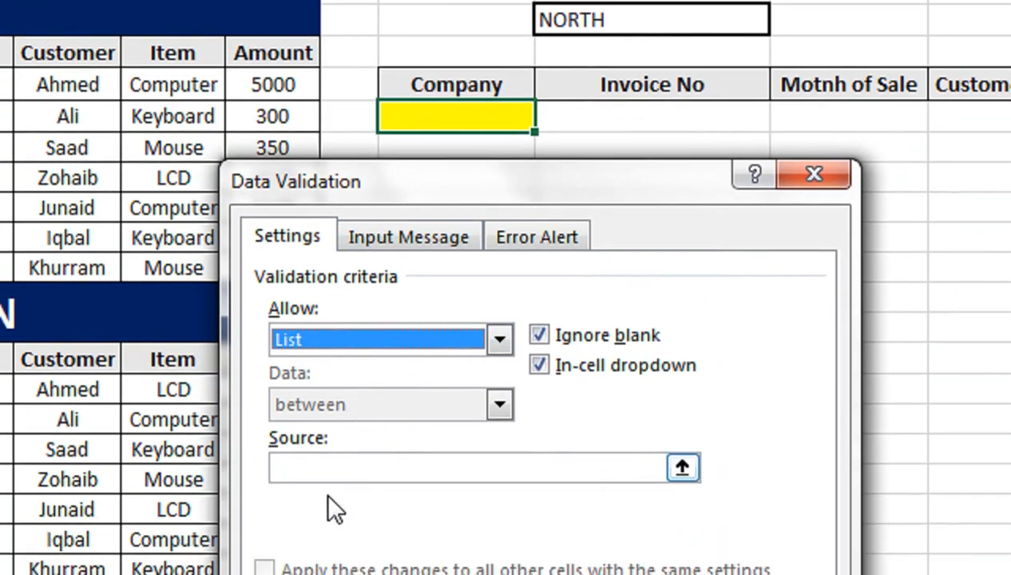
# Step: Set the list source for H5 to =INDIRECT($I$2) and apply the validation
pyautogui.click(336, 422)
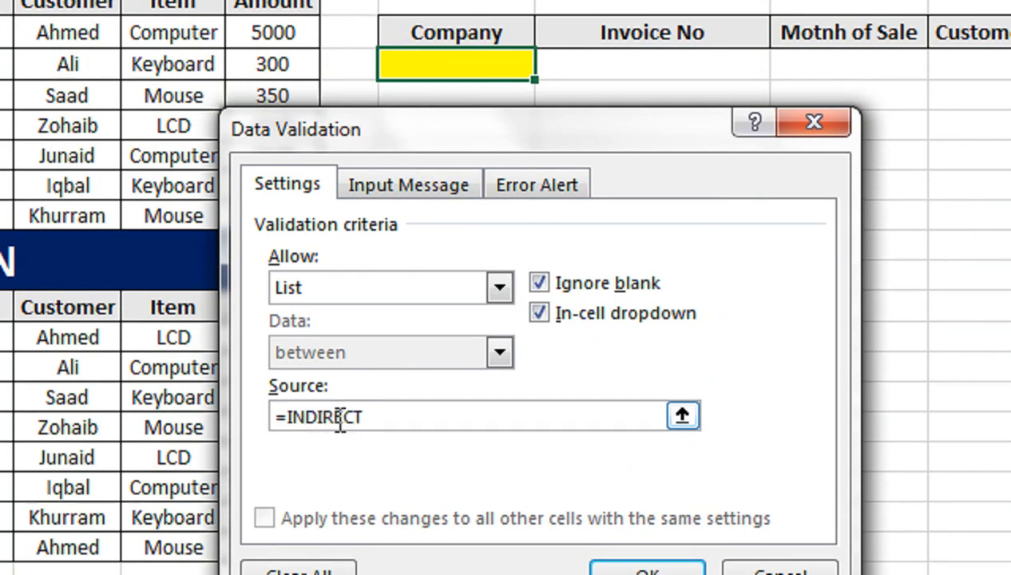
pyautogui.write('=INDIRECT(')
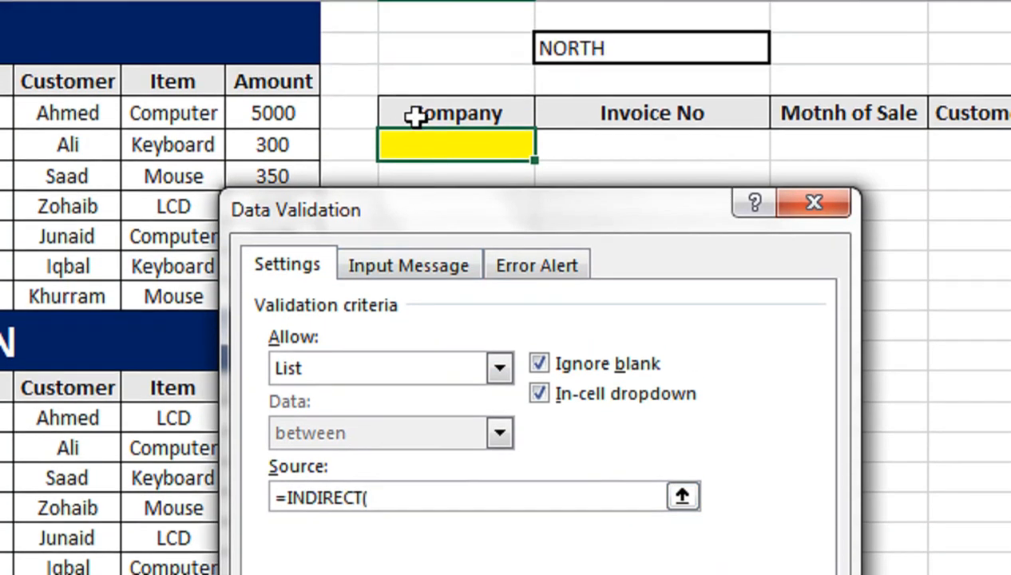
pyautogui.click(575, 140)
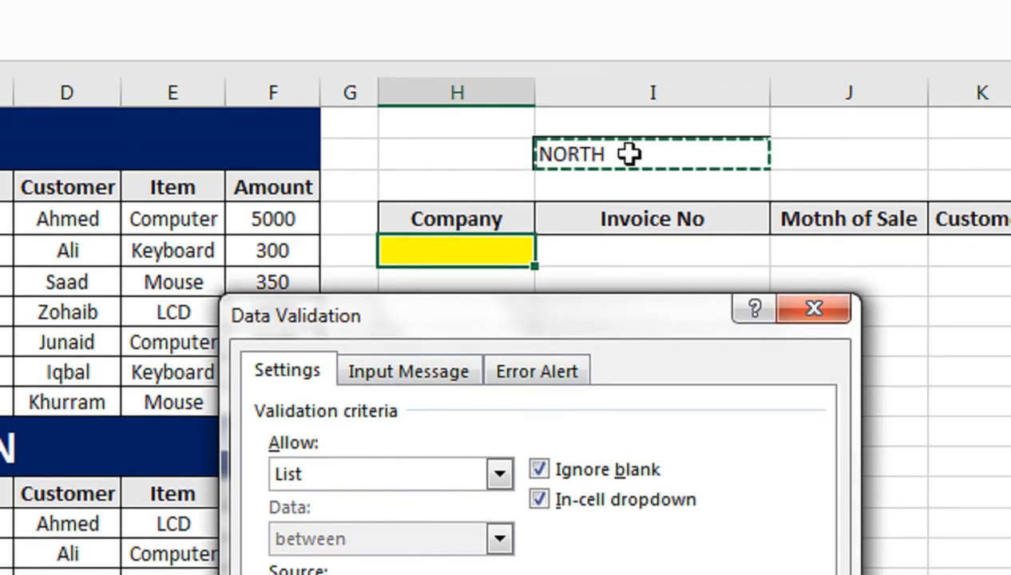
pyautogui.click(628, 154)
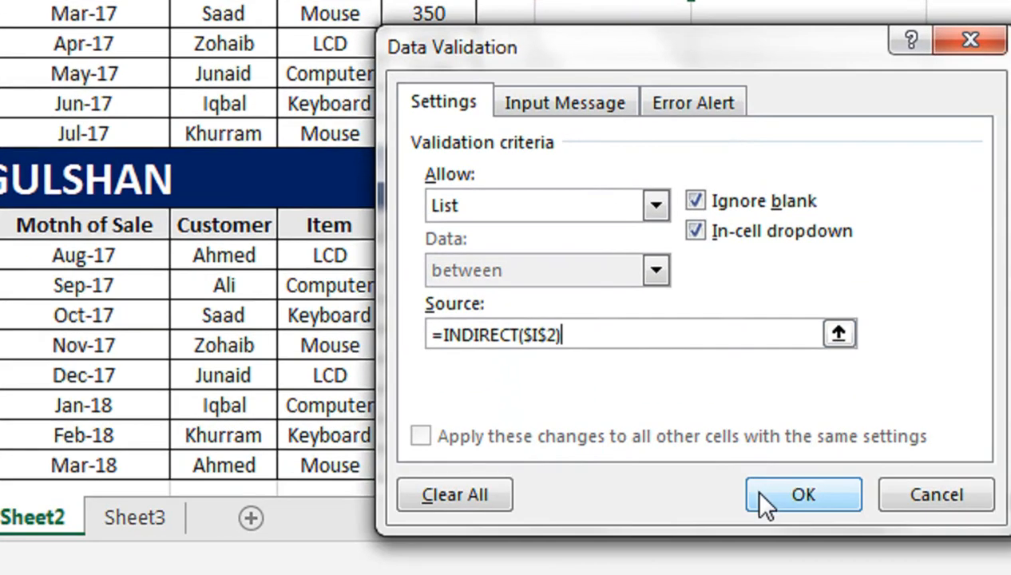
pyautogui.click(768, 515)
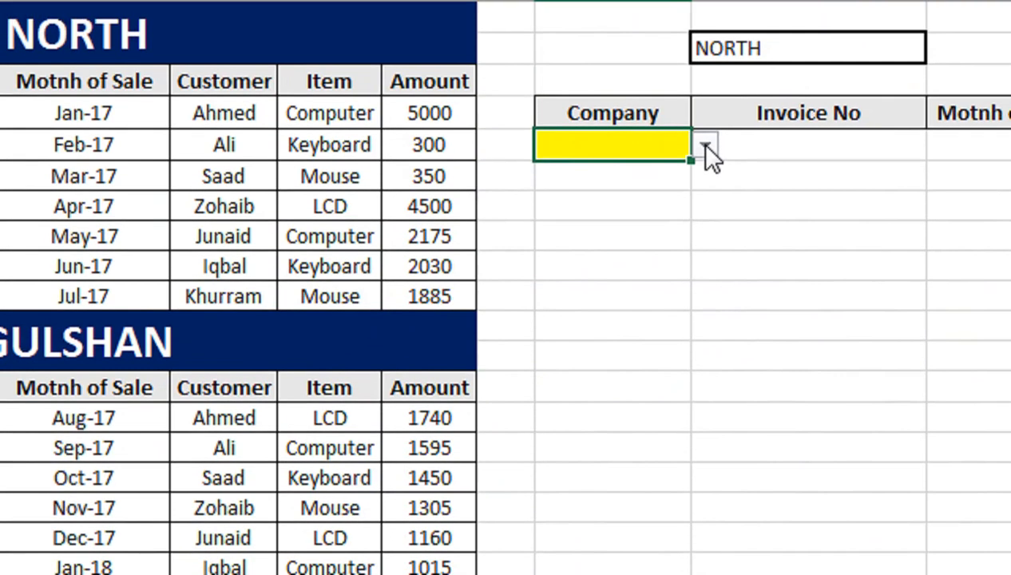
# Step: Look through the company dropdown in H5 for NORTH, and change the branch in I2 to GULSHAN
pyautogui.click(706, 145)
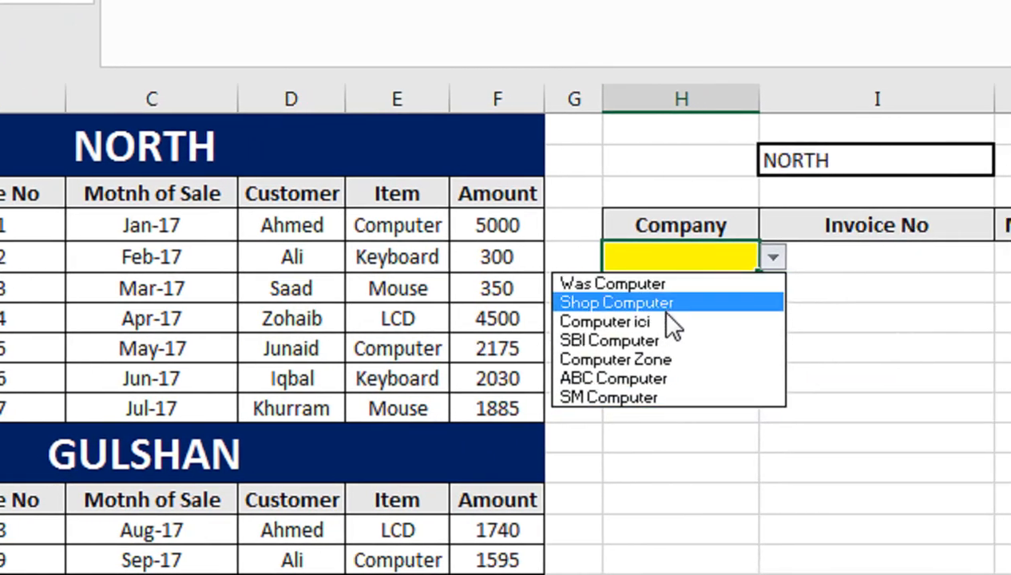
pyautogui.click(871, 151)
pyautogui.click(762, 152)
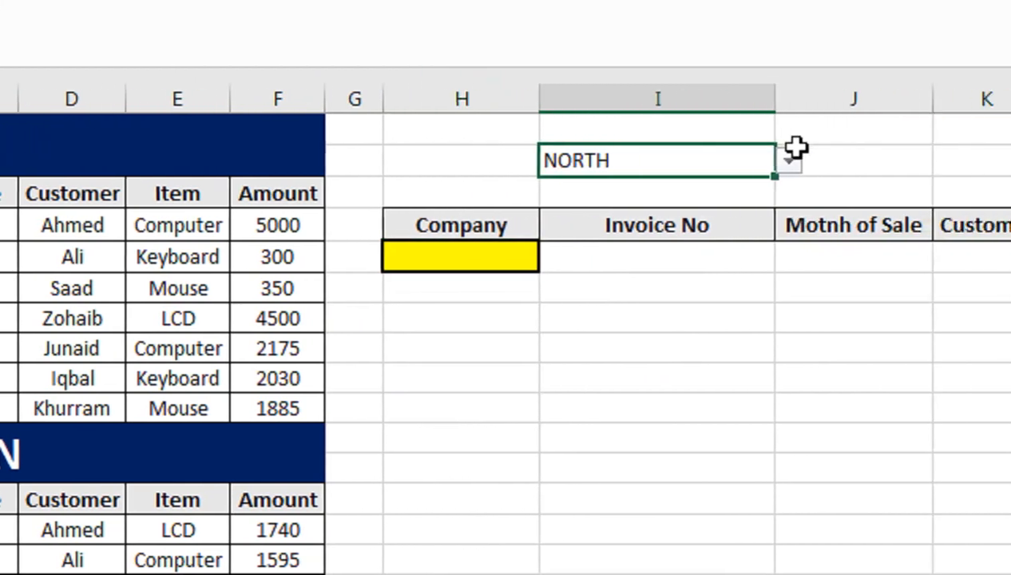
pyautogui.click(901, 161)
pyautogui.click(875, 203)
# Step: Choose ABC Computer from the company dropdown list in cell H5
pyautogui.click(445, 255)
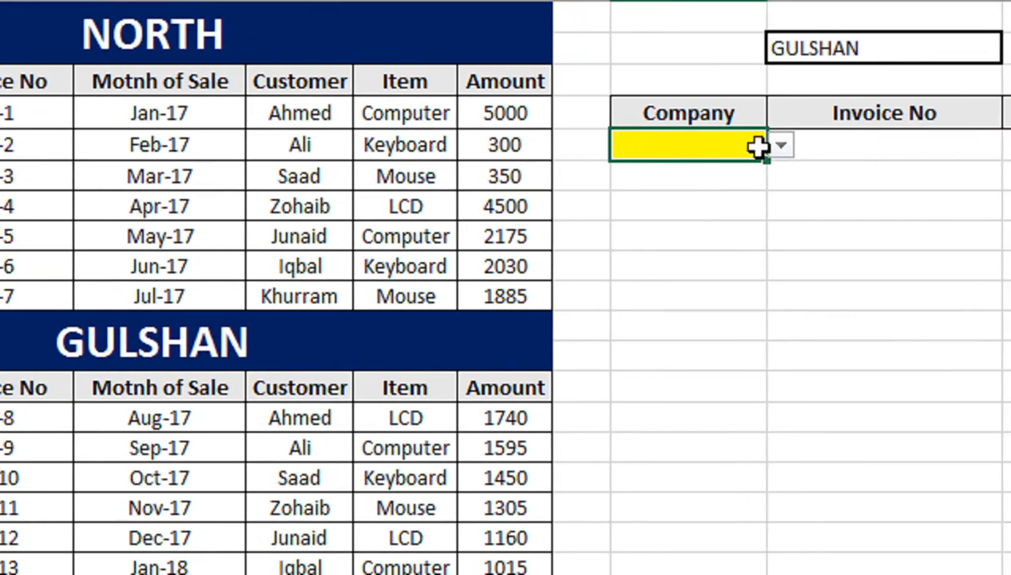
pyautogui.click(758, 148)
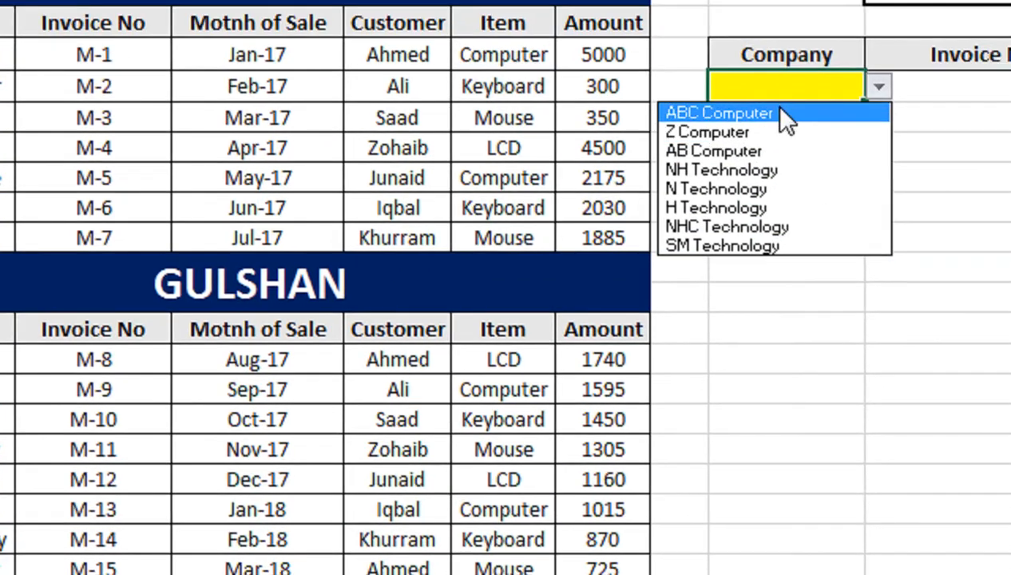
pyautogui.click(881, 2)
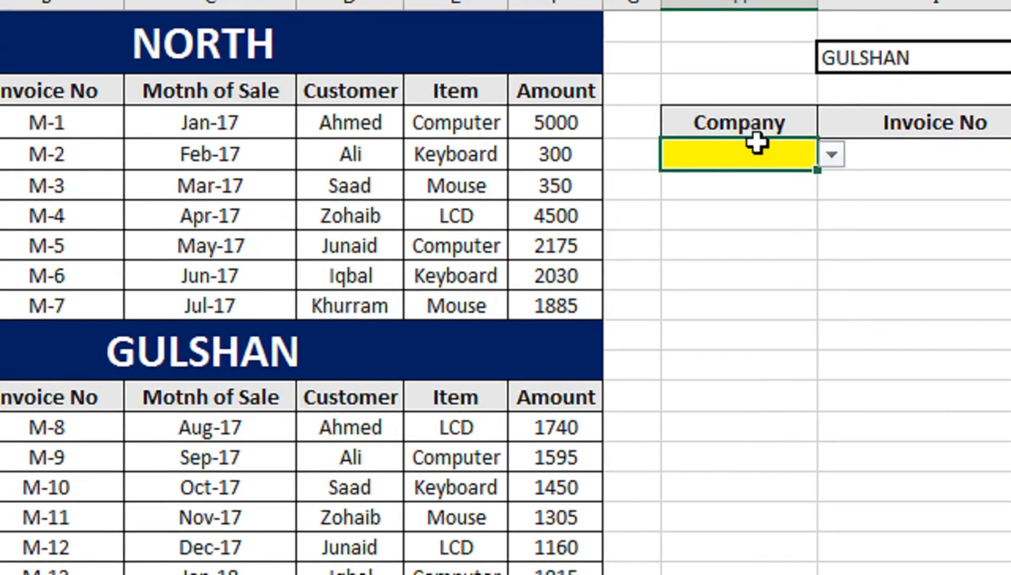
pyautogui.click(786, 158)
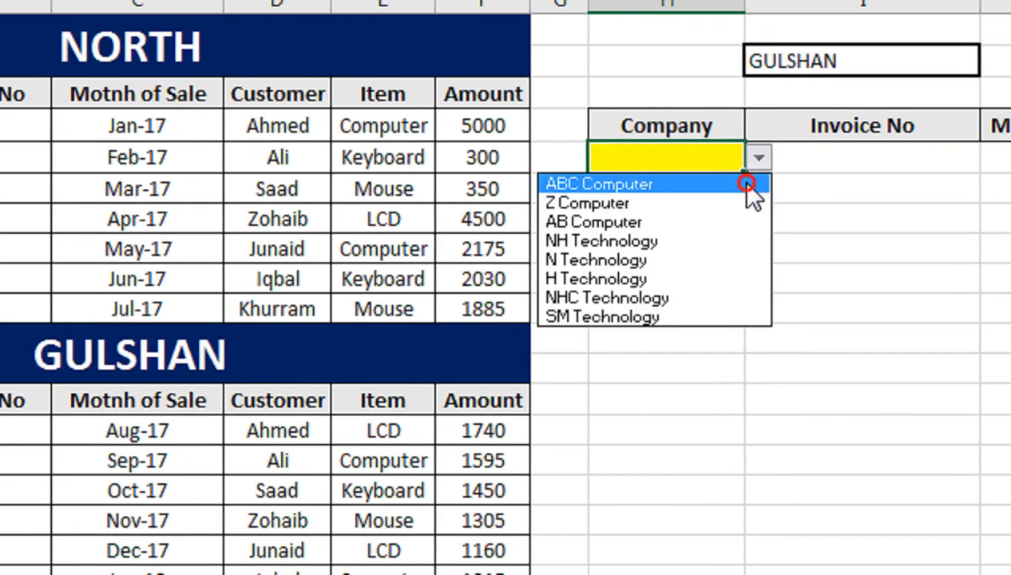
pyautogui.click(718, 183)
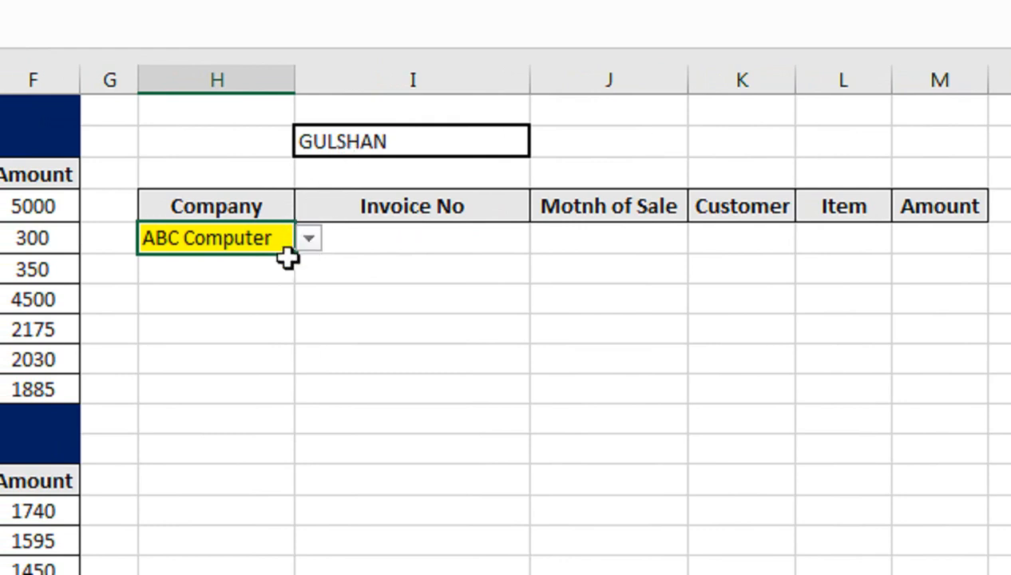
# Step: Select the whole NORTH table including its headers, A3:F10, and start naming the range
pyautogui.hscroll(-5, 271, 266)
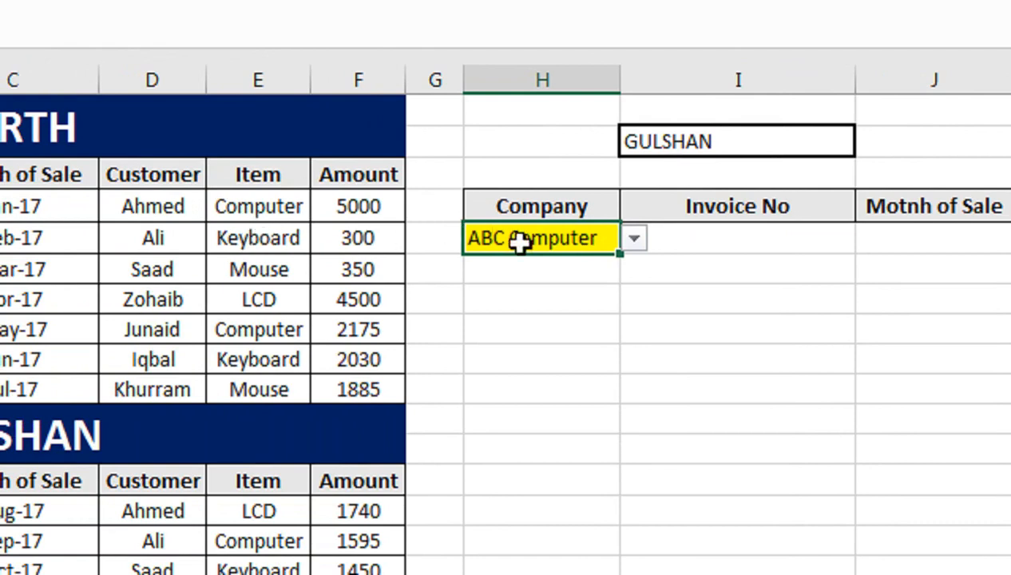
pyautogui.hscroll(5, 647, 237)
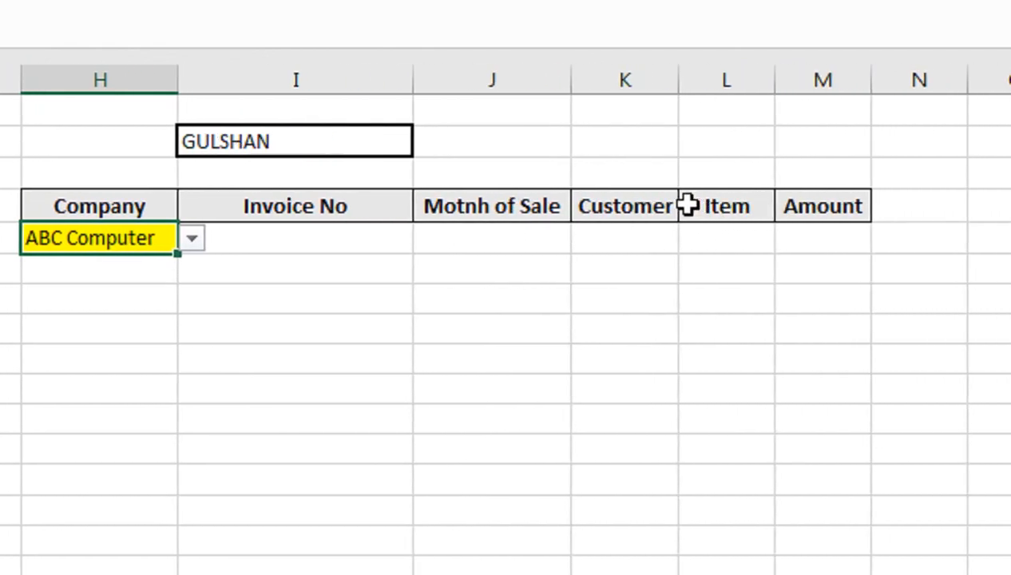
pyautogui.click(311, 231)
pyautogui.hscroll(-1, 279, 230)
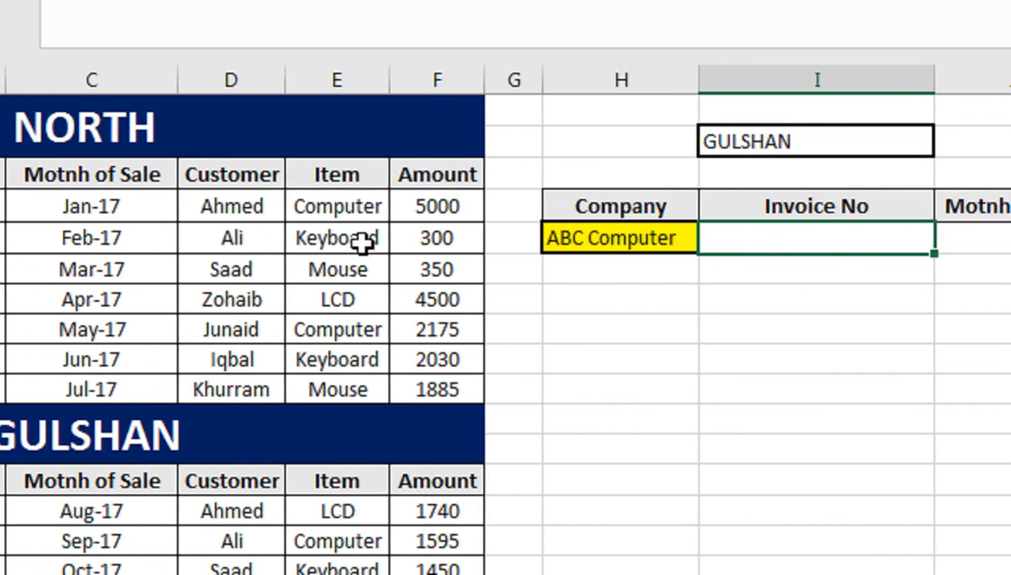
pyautogui.moveTo(402, 170); pyautogui.dragTo(167, 382)
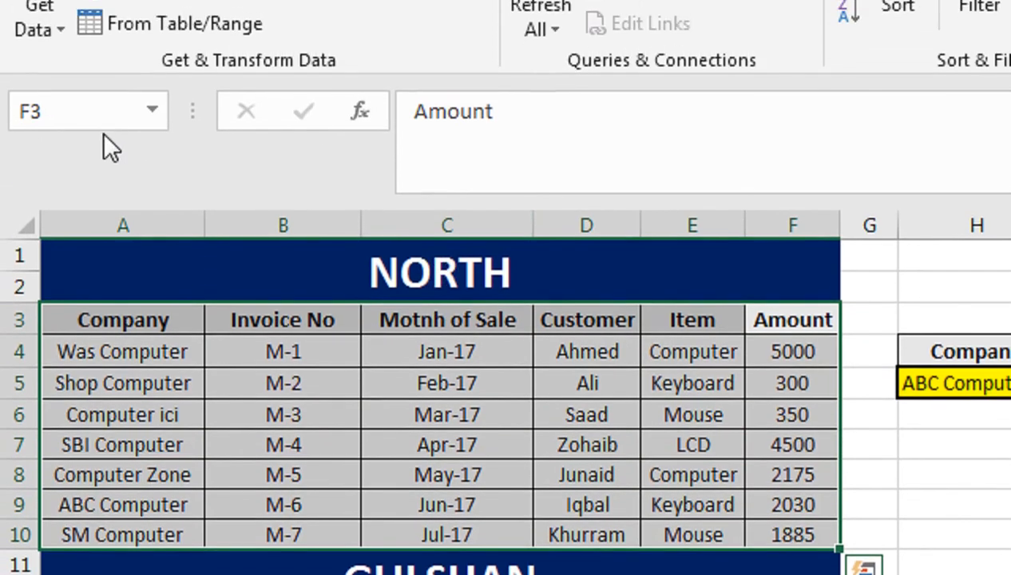
pyautogui.click(102, 60)
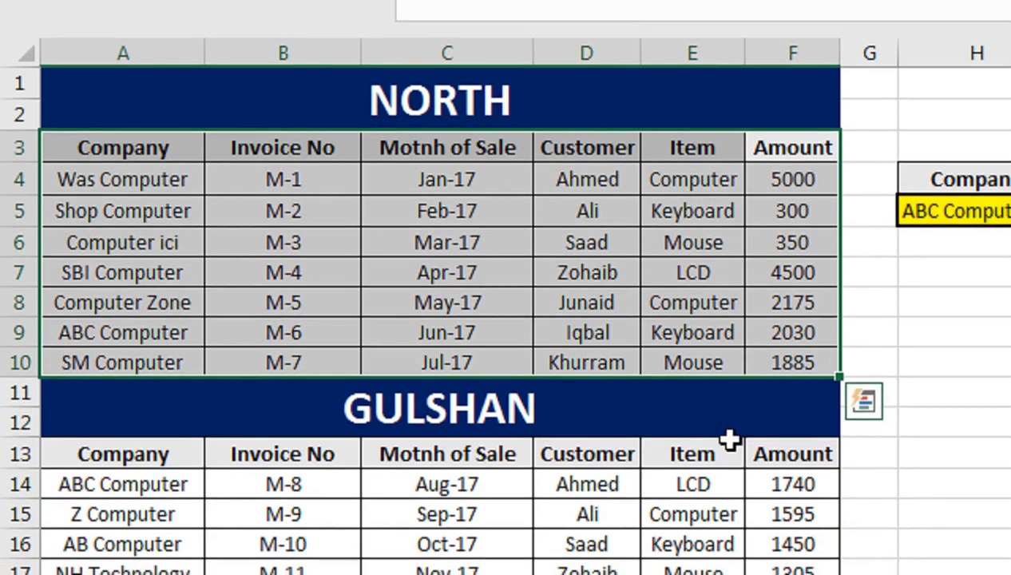
# Step: Name the whole GULSHAN table, including its header row 13 across columns A to F, GULSHANA
pyautogui.moveTo(751, 452); pyautogui.dragTo(156, 574)
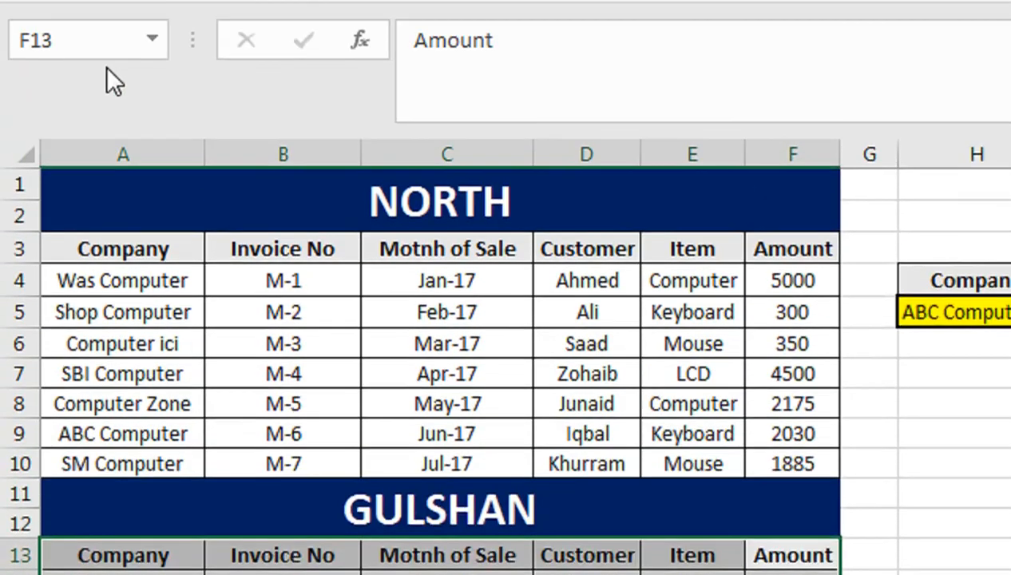
pyautogui.click(99, 32)
pyautogui.write('GUL')
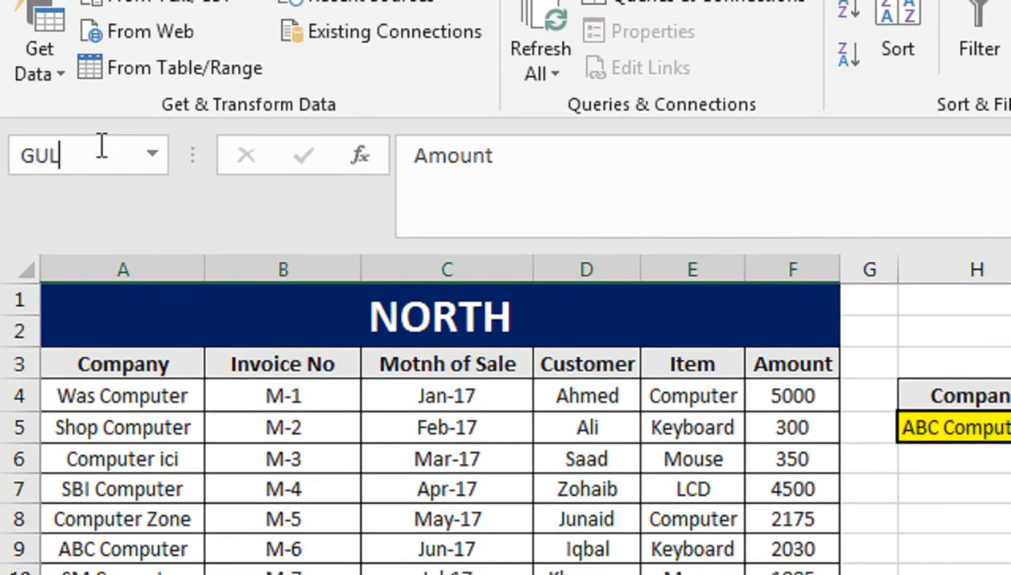
pyautogui.write('SHAN')
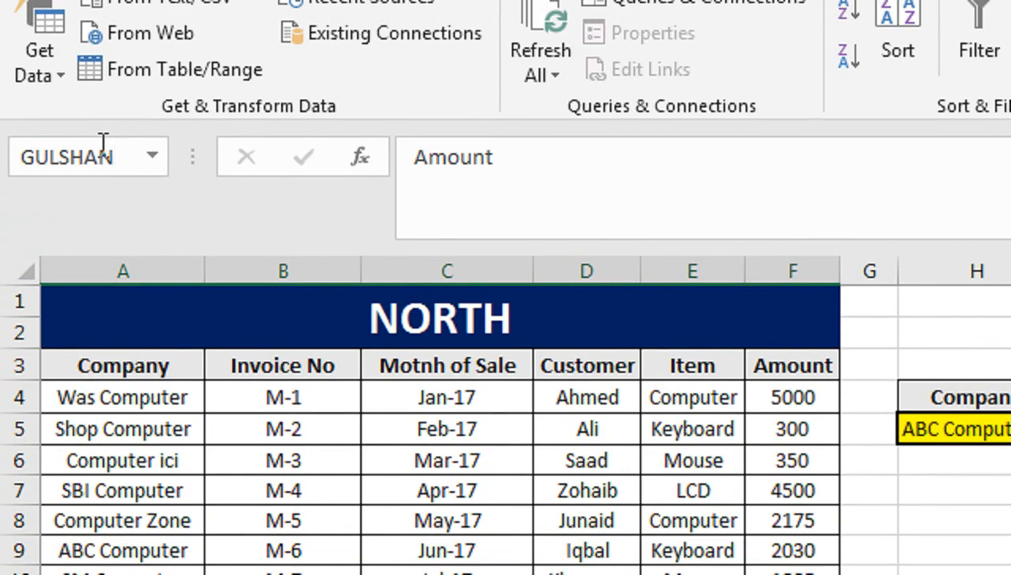
pyautogui.write('A')
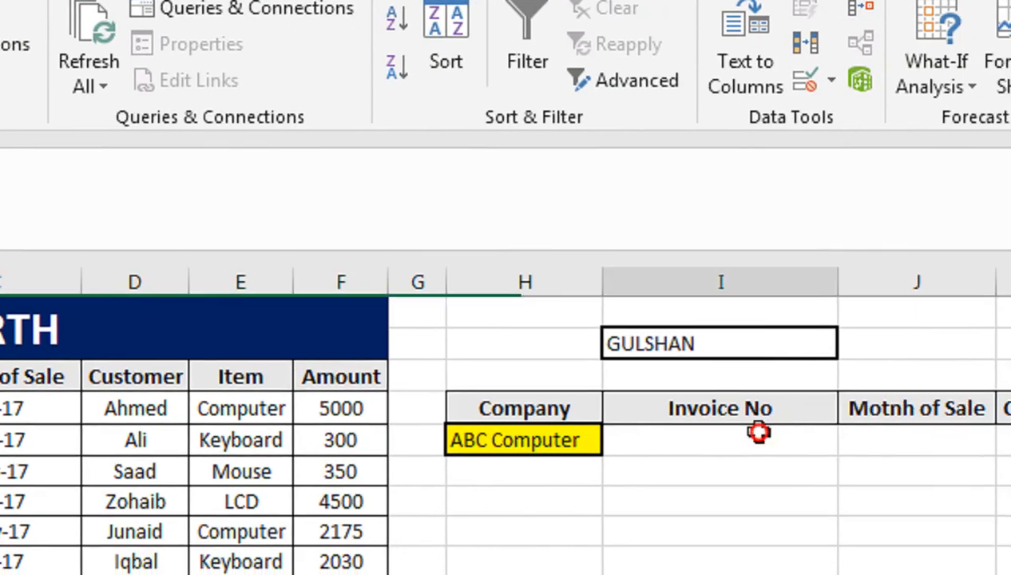
# Step: Start a formula in I5, below the Invoice No header, with VLOOKUP nested inside IFERROR
pyautogui.click(758, 432)
pyautogui.write('=IF')
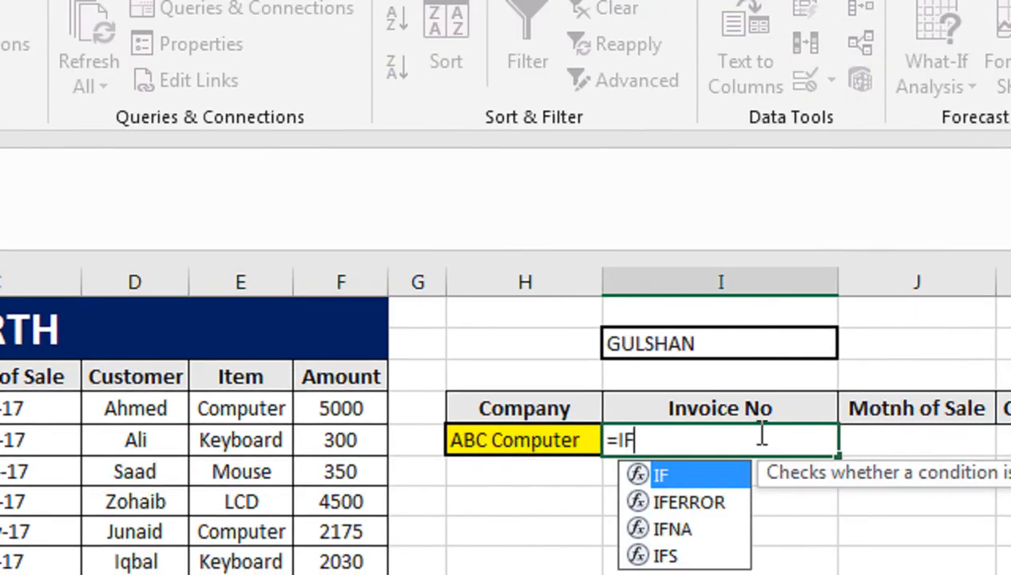
pyautogui.press('Down')
pyautogui.press('Tab')
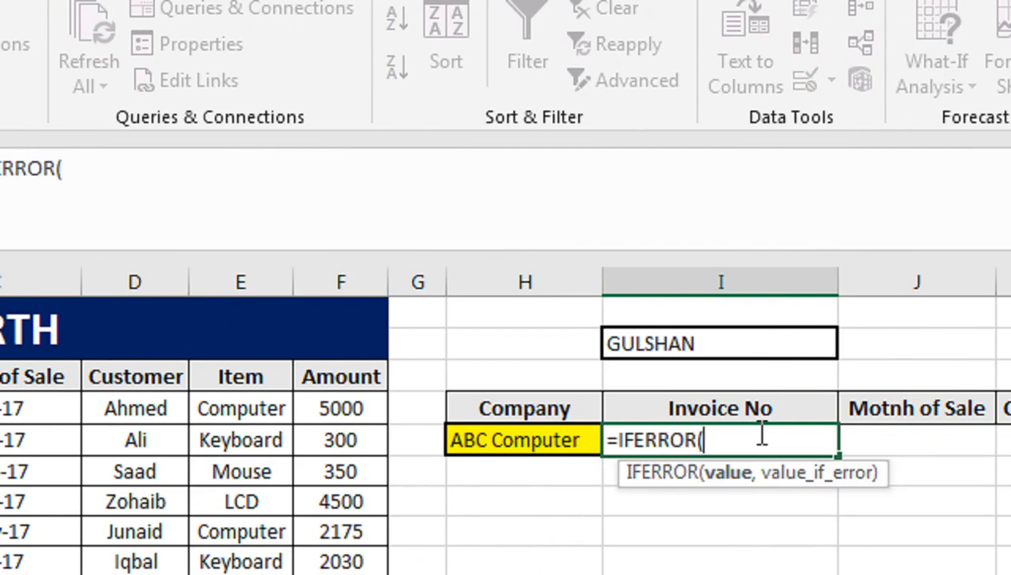
pyautogui.write('VLOOKUP(')
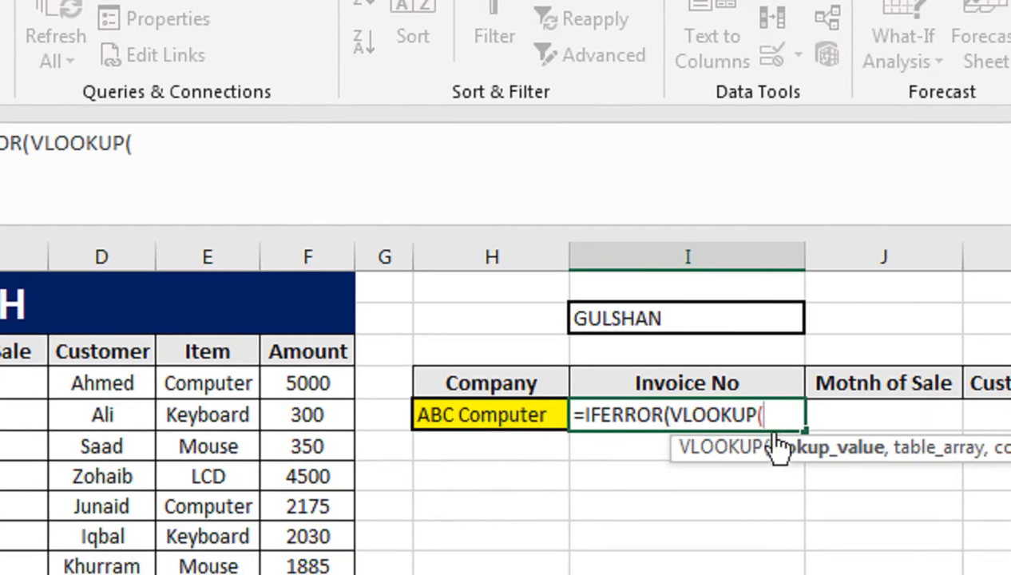
# Step: Set H5 as the VLOOKUP lookup value, with its column locked as $H5
pyautogui.click(540, 411)
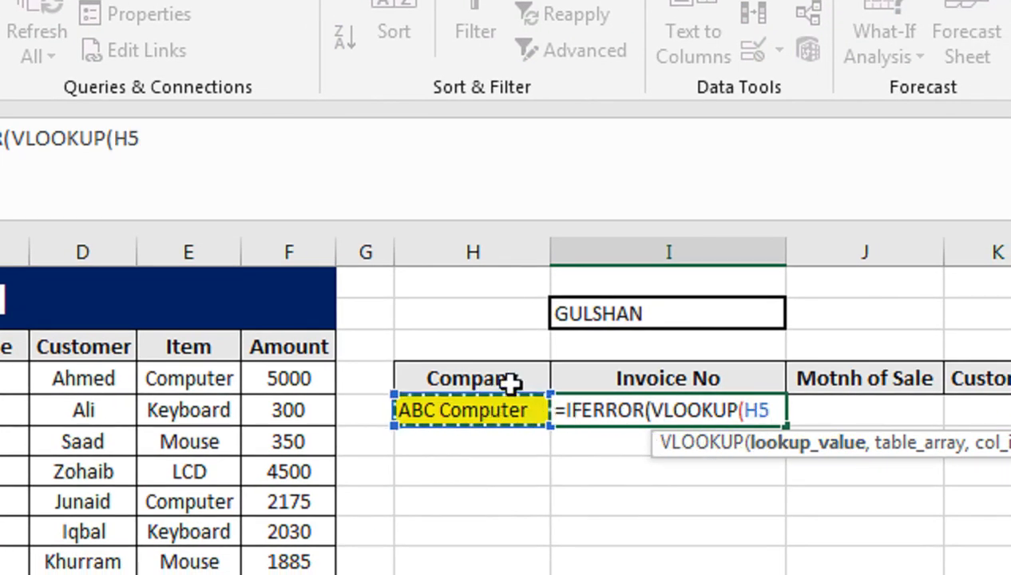
pyautogui.click(749, 411)
pyautogui.write('$')
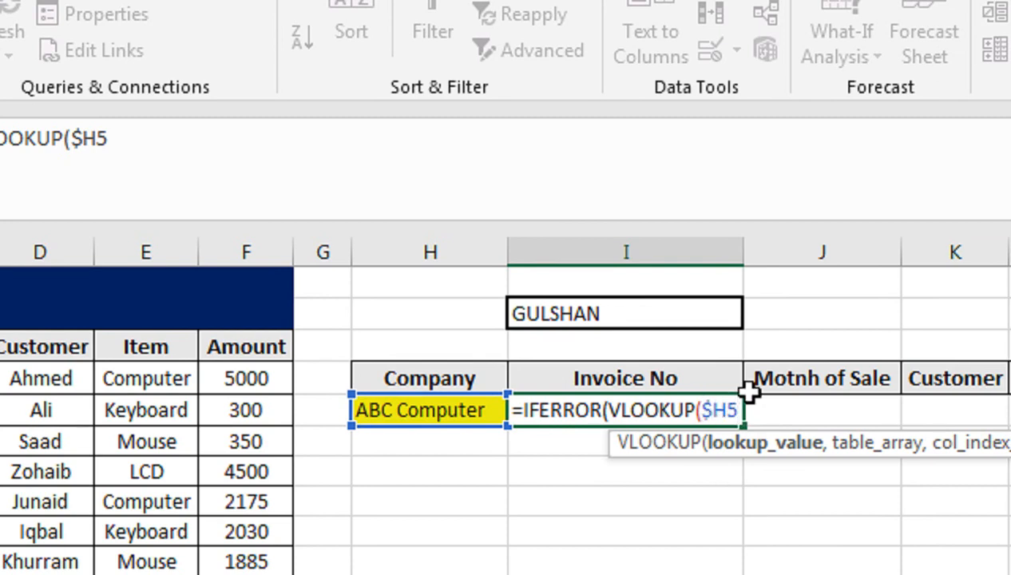
pyautogui.write(',')
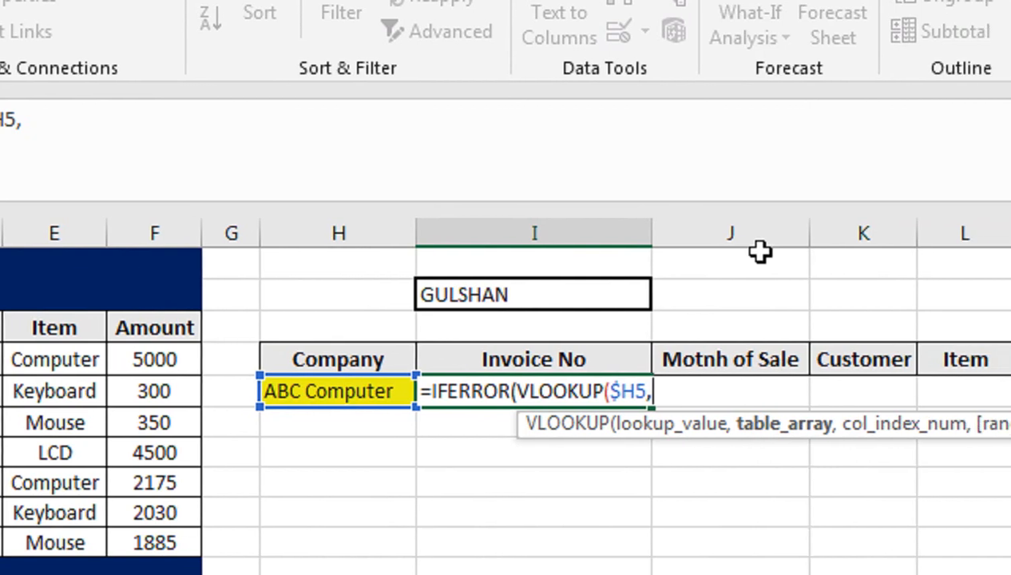
# Step: Set the VLOOKUP table array to INDIRECT($I$2&"A") so it points to the named table of the selected branch
pyautogui.write('IN')
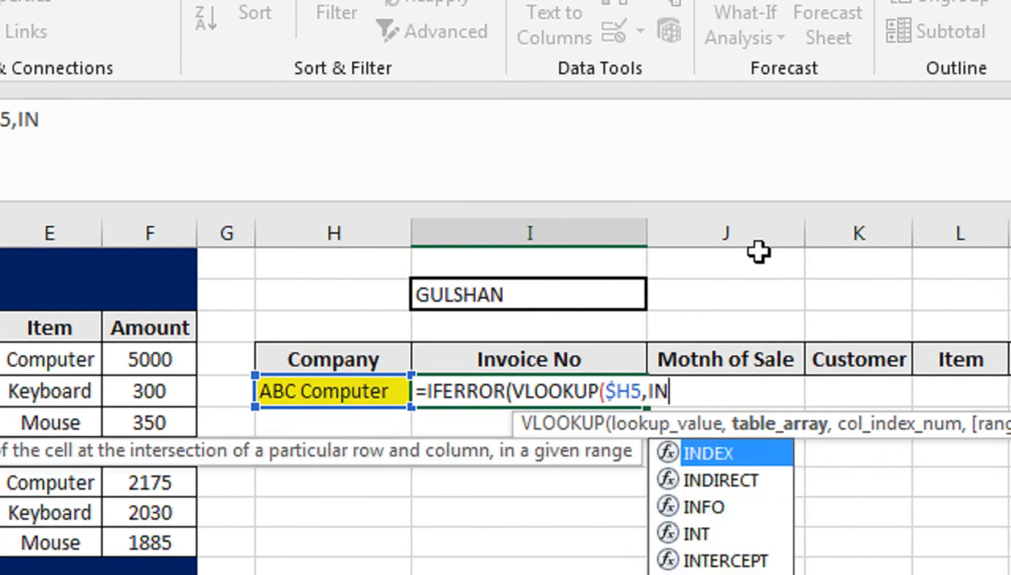
pyautogui.press('Down')
pyautogui.press('Tab')
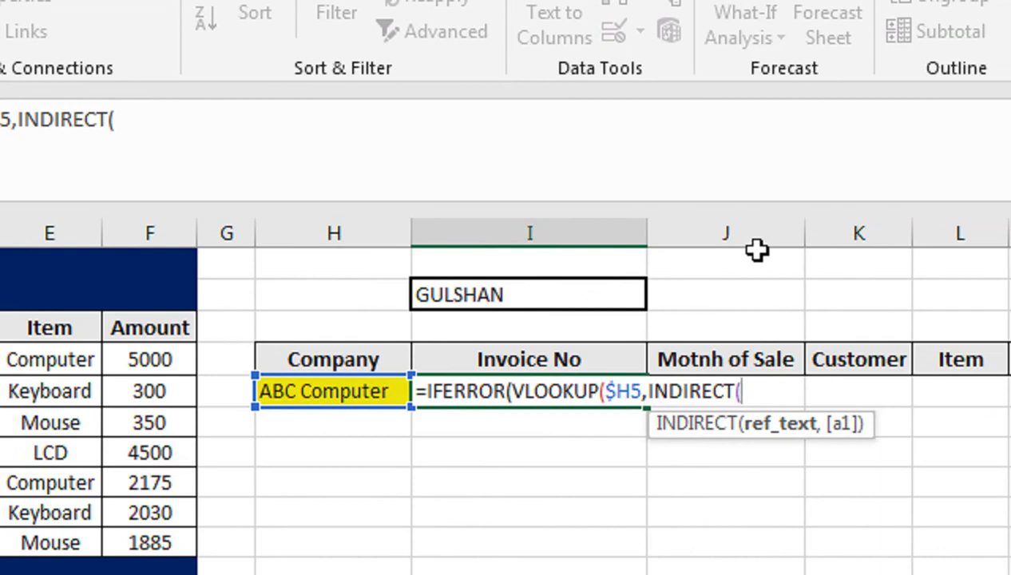
pyautogui.click(585, 292)
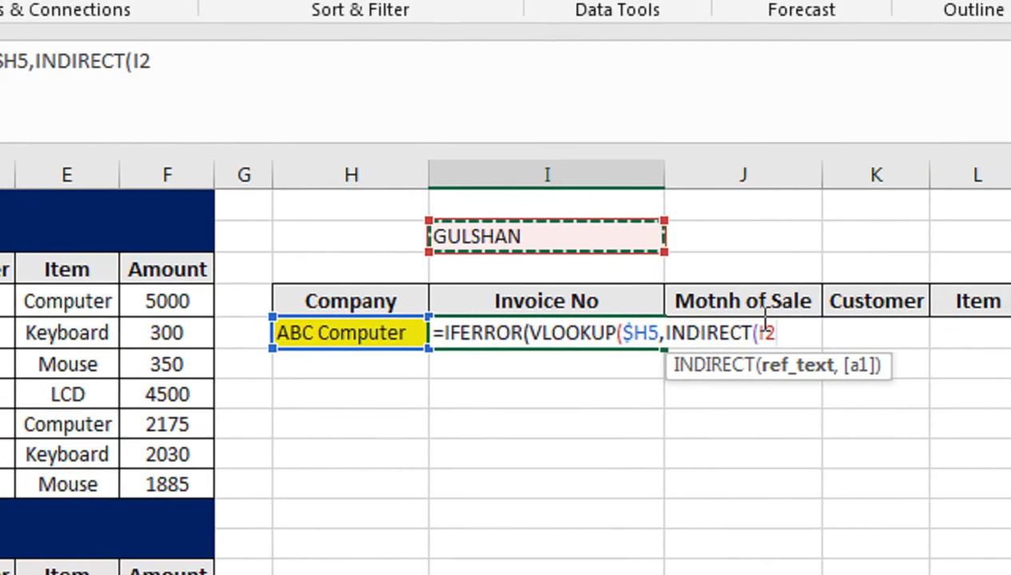
pyautogui.press('F4')
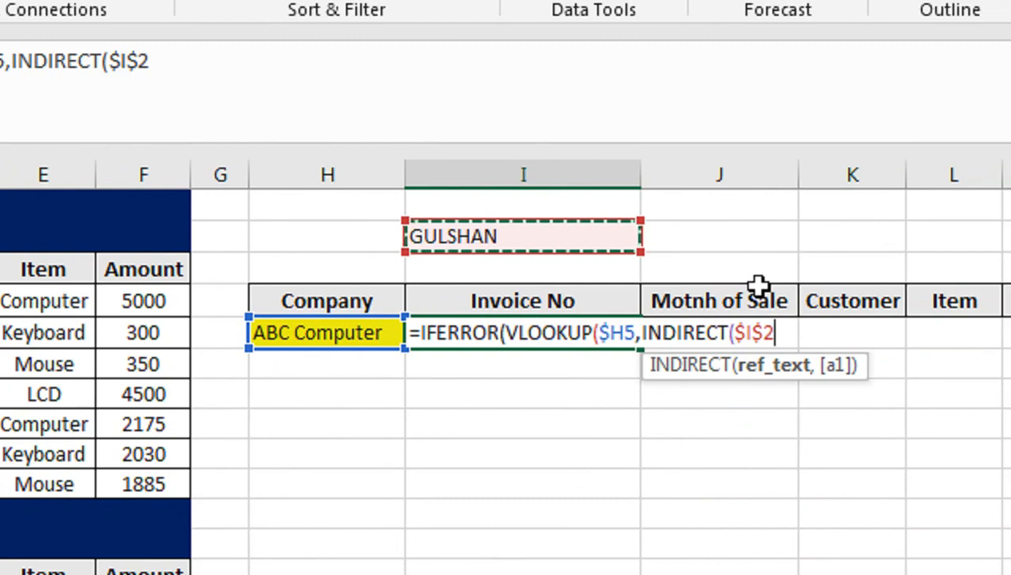
pyautogui.write('&"')
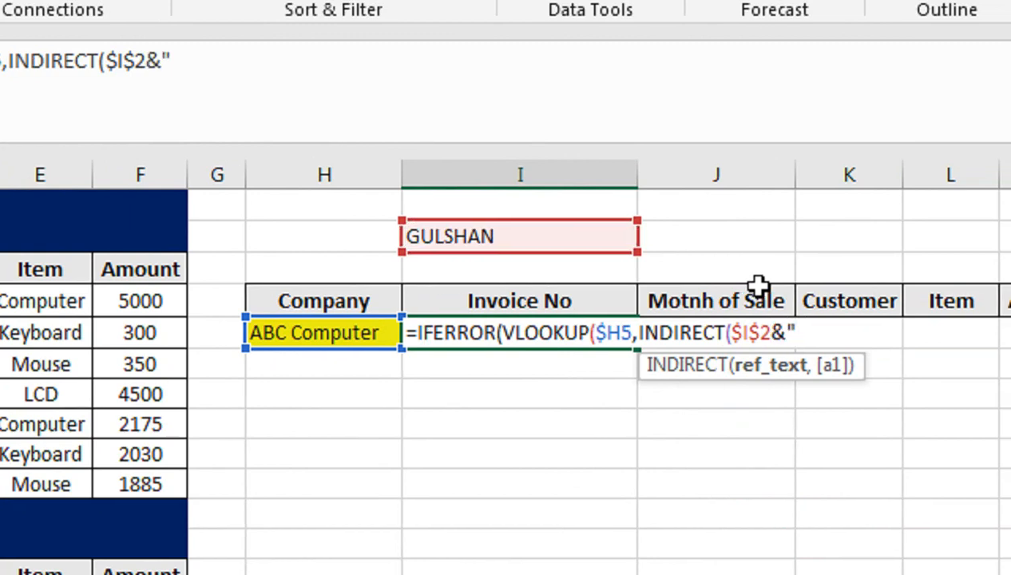
pyautogui.write('A"')
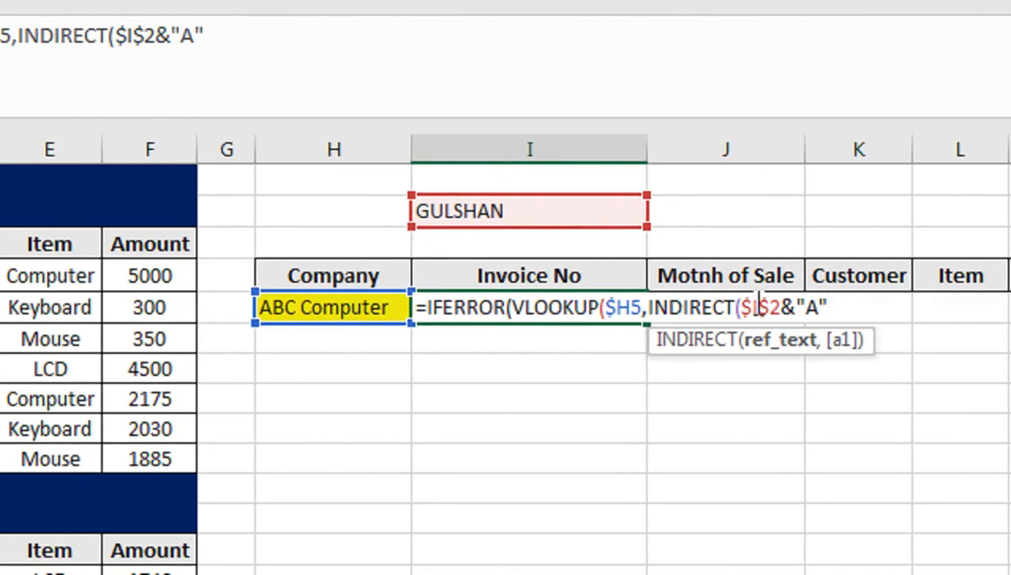
pyautogui.click(650, 308)
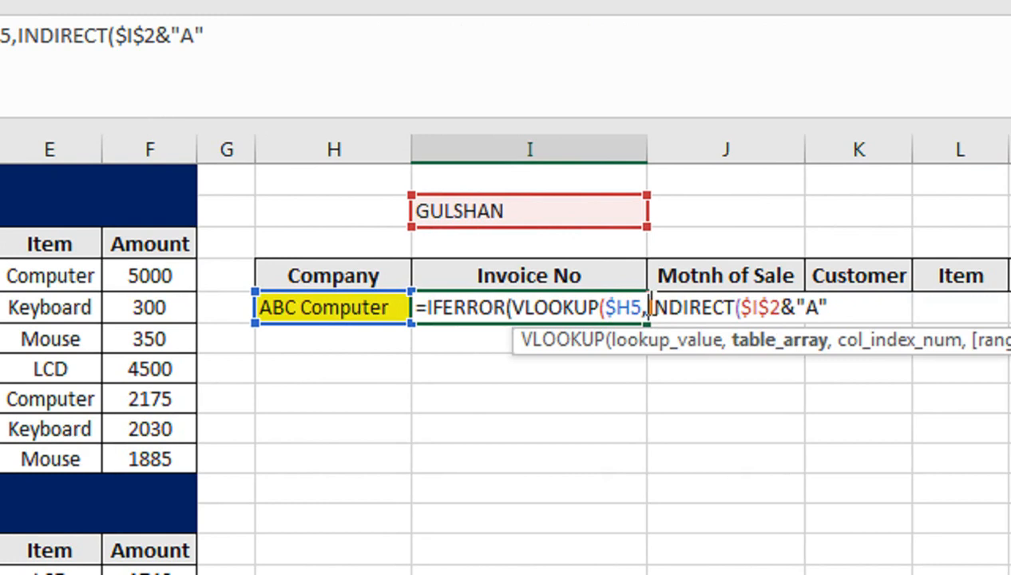
pyautogui.click(823, 308)
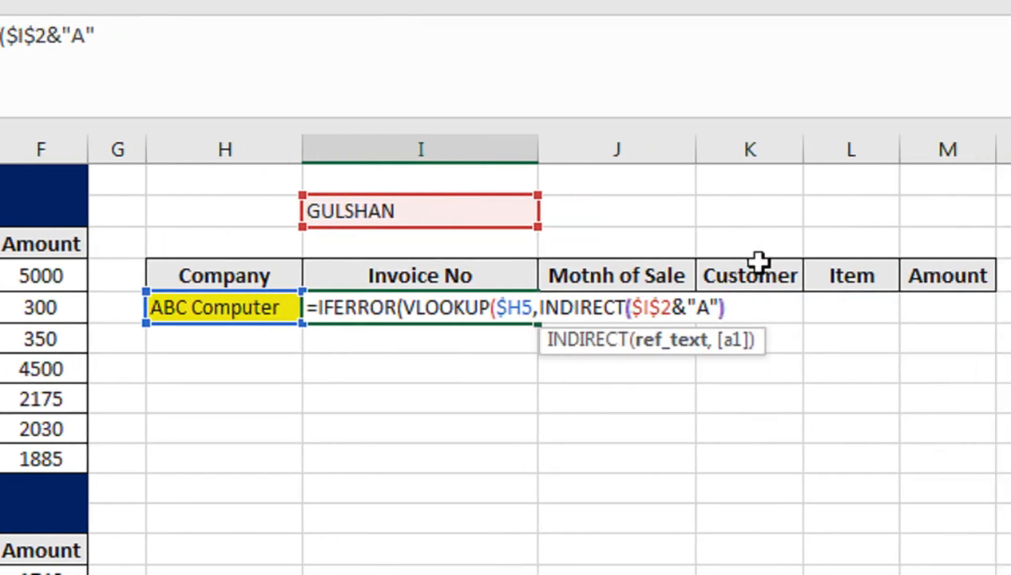
pyautogui.write('),')
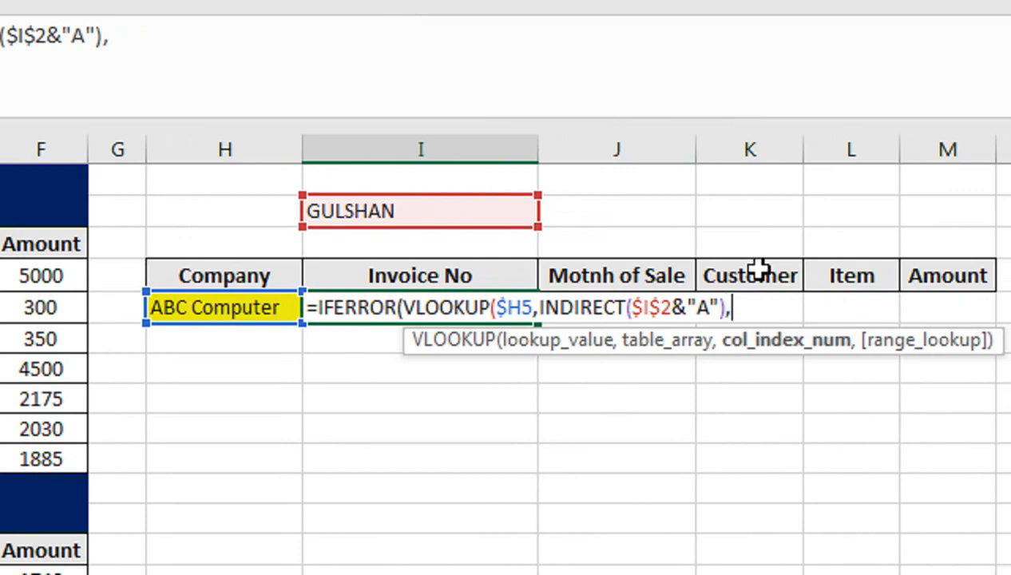
# Step: Use the COLUMN function for the column index, referencing the NORTH table's Company header with its row locked as A$3
pyautogui.write('COU')
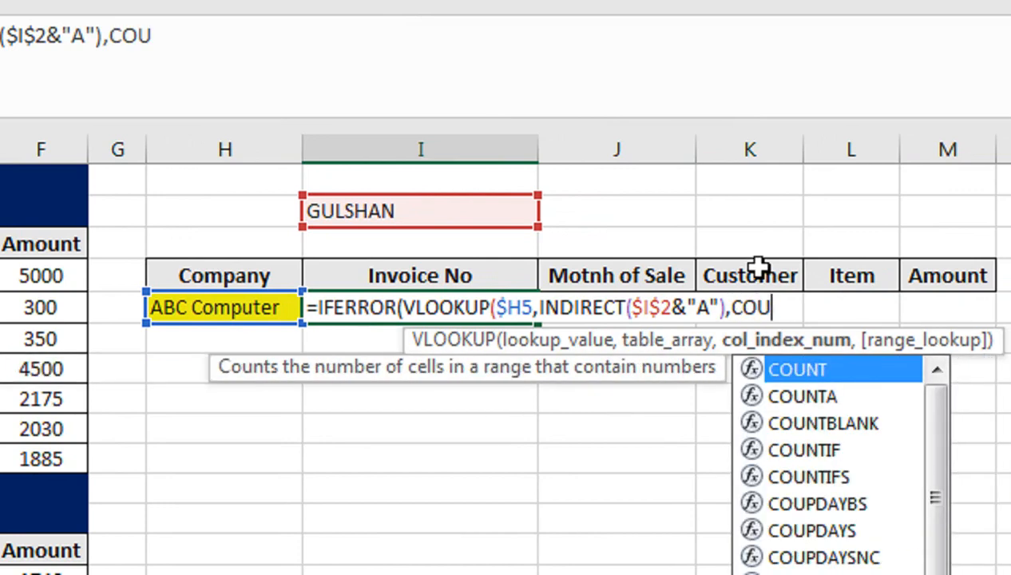
pyautogui.press('BackSpace')
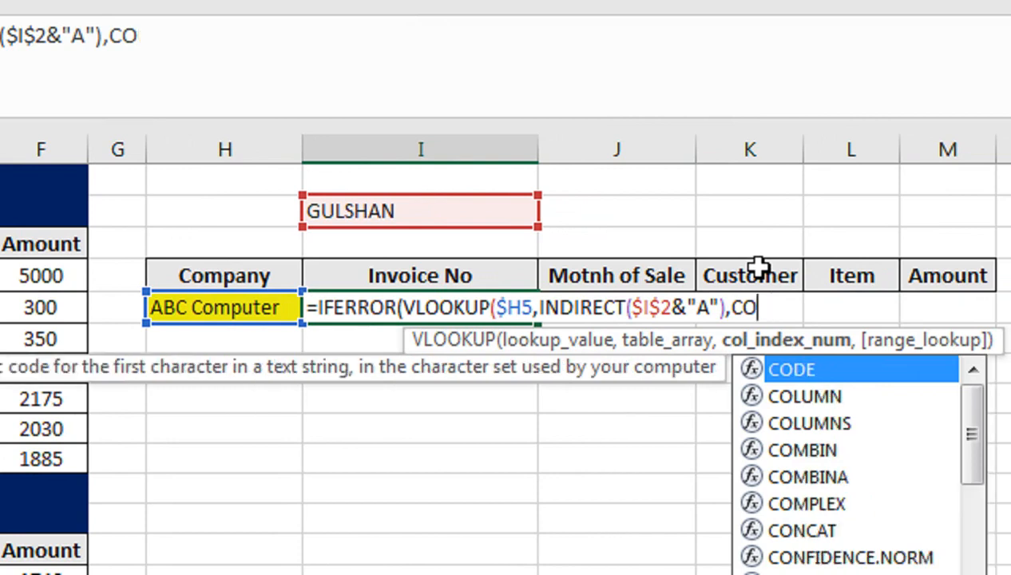
pyautogui.write('L')
pyautogui.press('Tab')
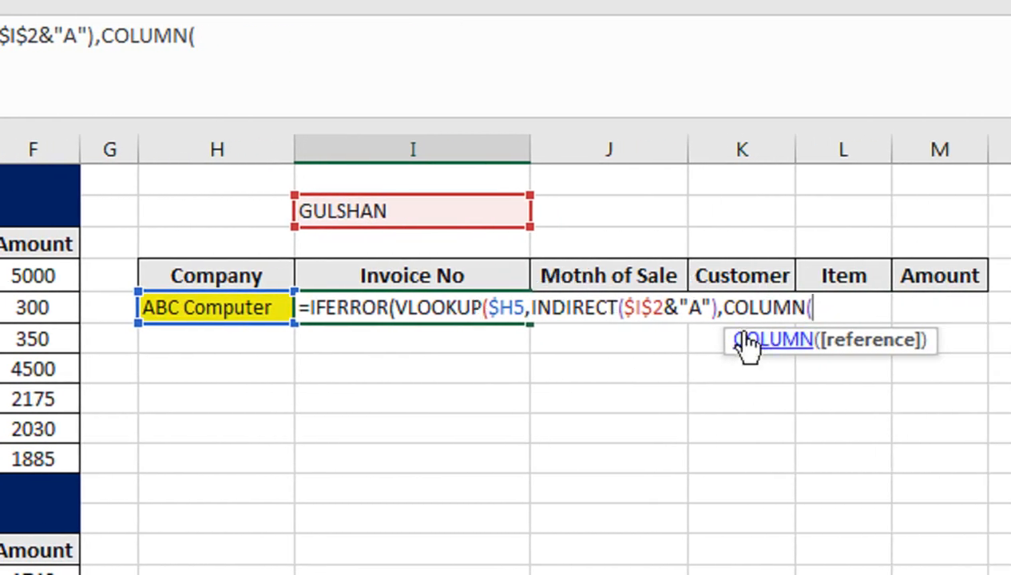
pyautogui.click(725, 297)
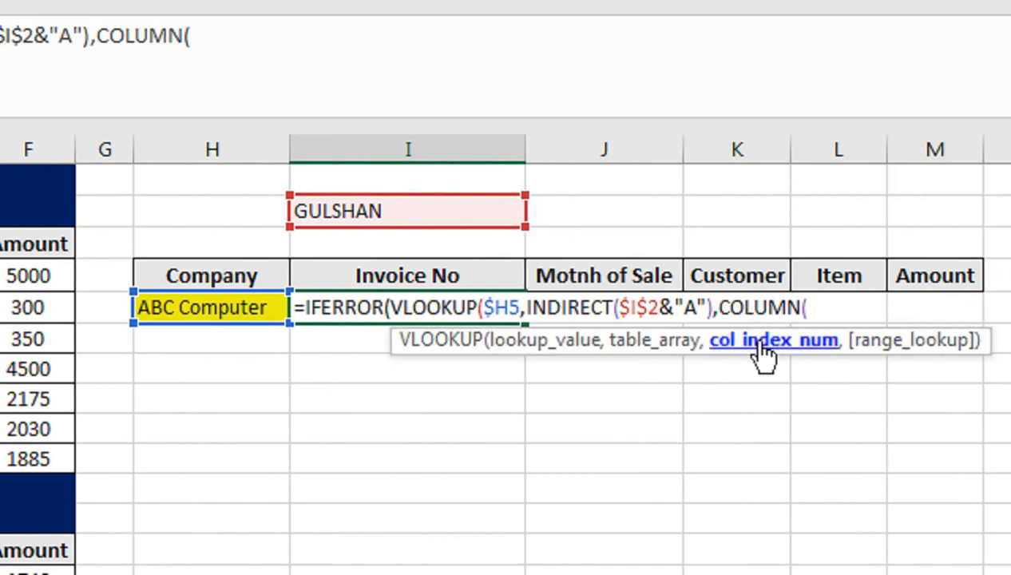
pyautogui.click(780, 312)
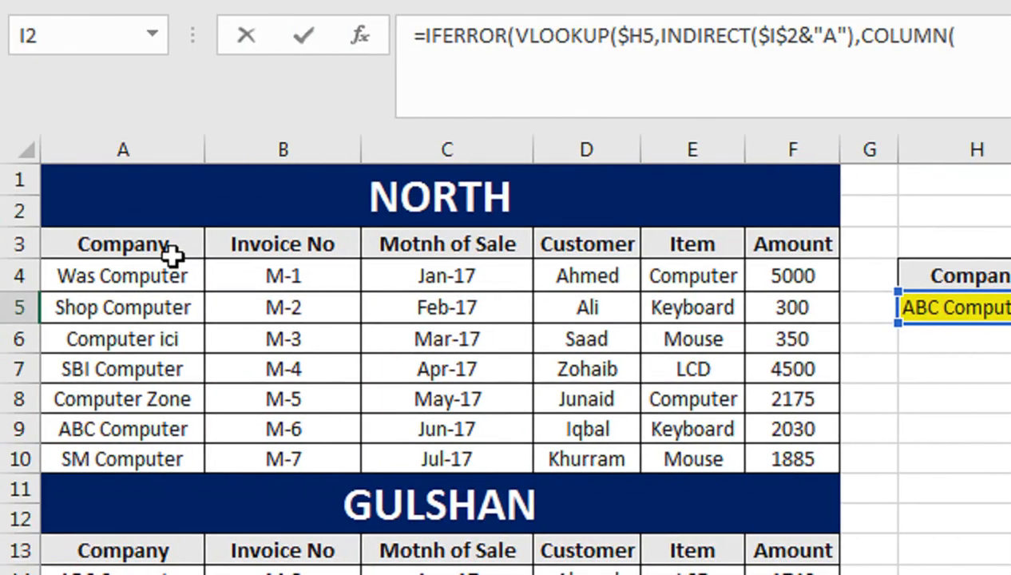
pyautogui.click(145, 248)
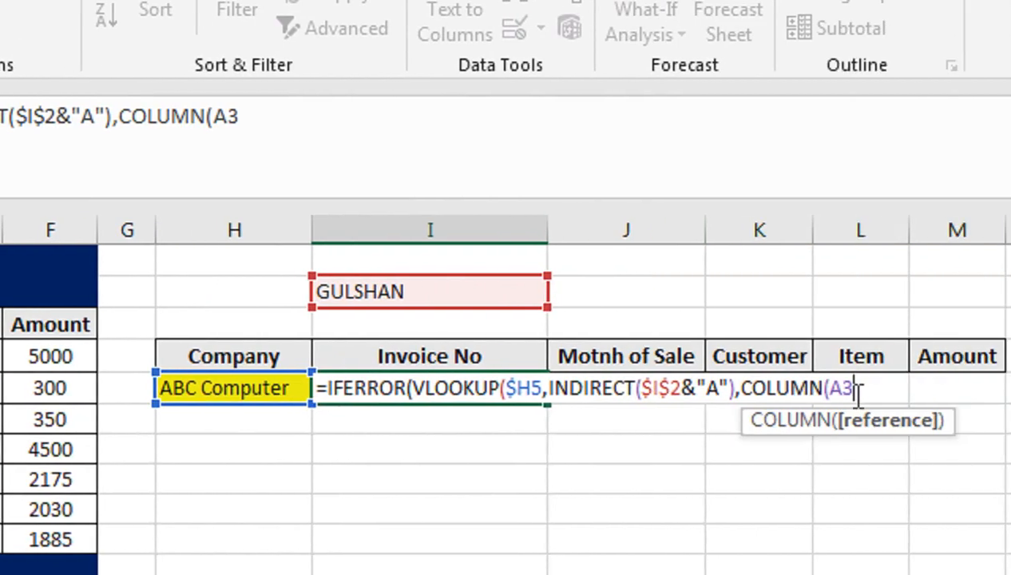
pyautogui.press('F4')
pyautogui.press('F4')
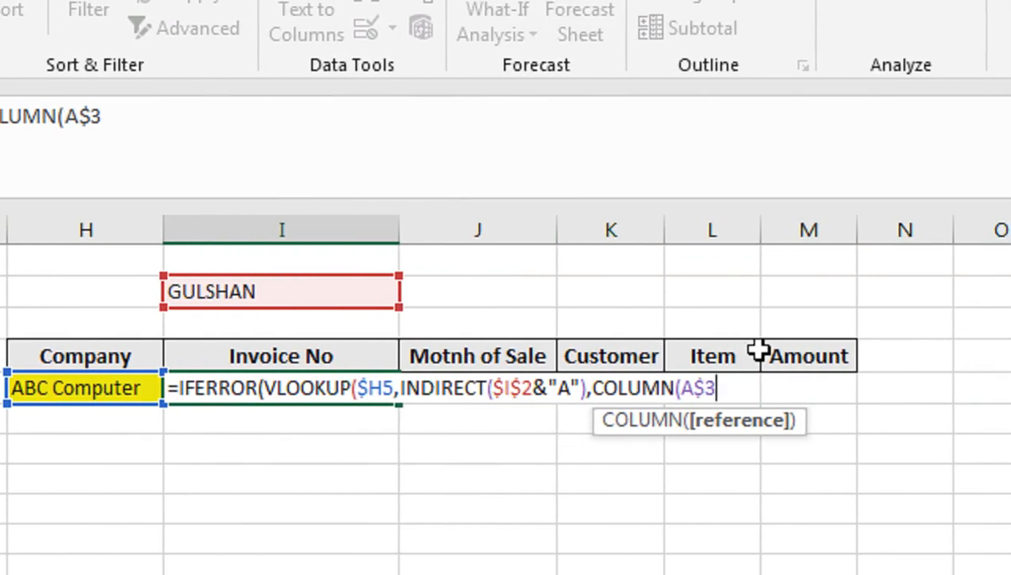
# Step: Finish the formula with FALSE for an exact match and "" as the IFERROR value, and enter it in I5
pyautogui.write('),')
pyautogui.press('Down')
pyautogui.press('Tab')
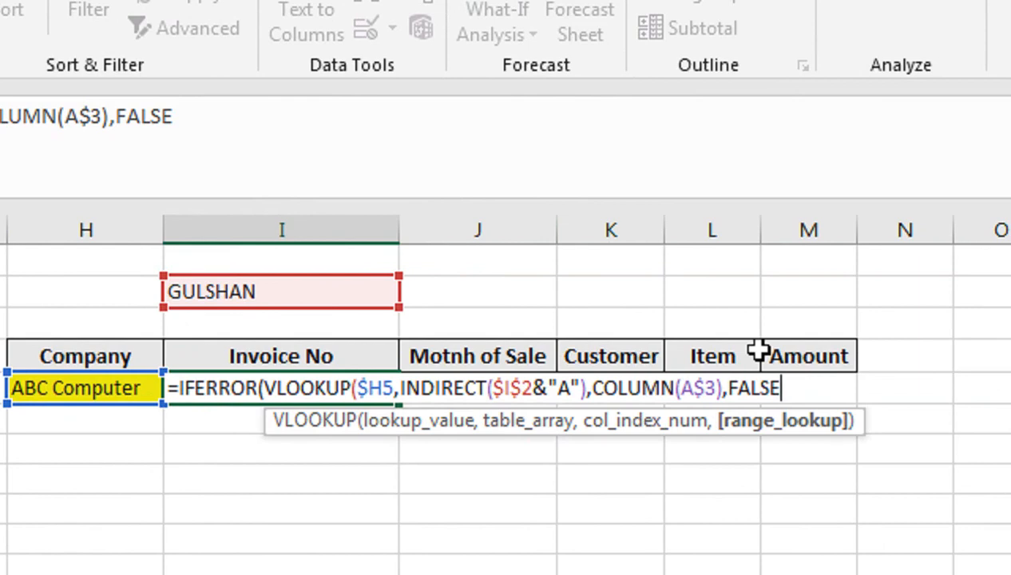
pyautogui.write(')')
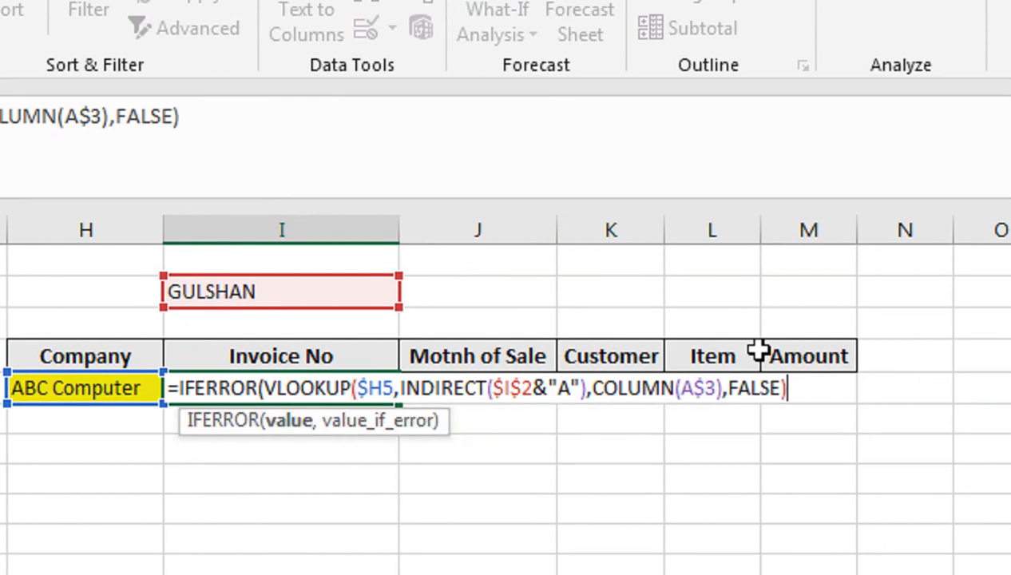
pyautogui.write(',')
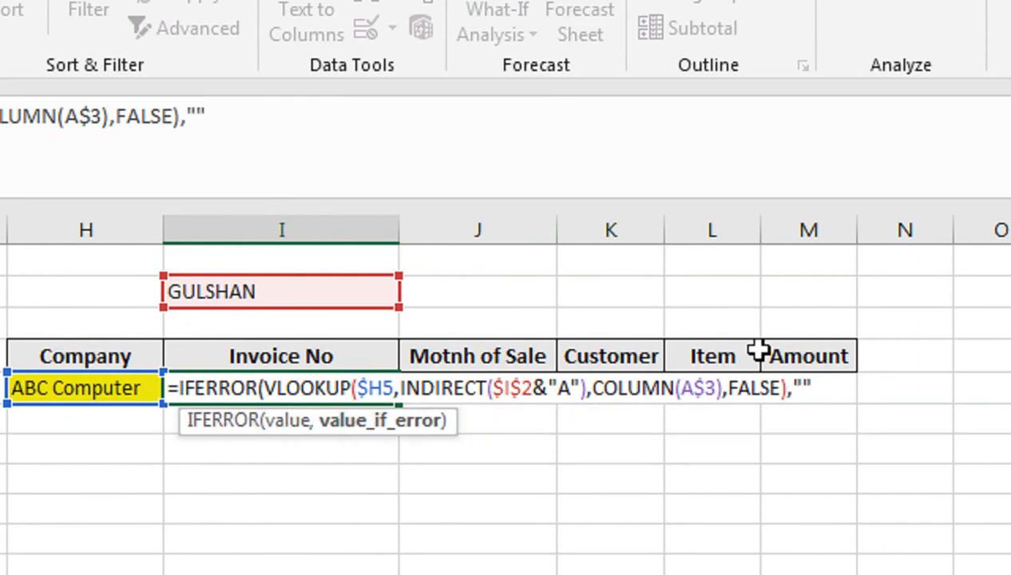
pyautogui.write('"")')
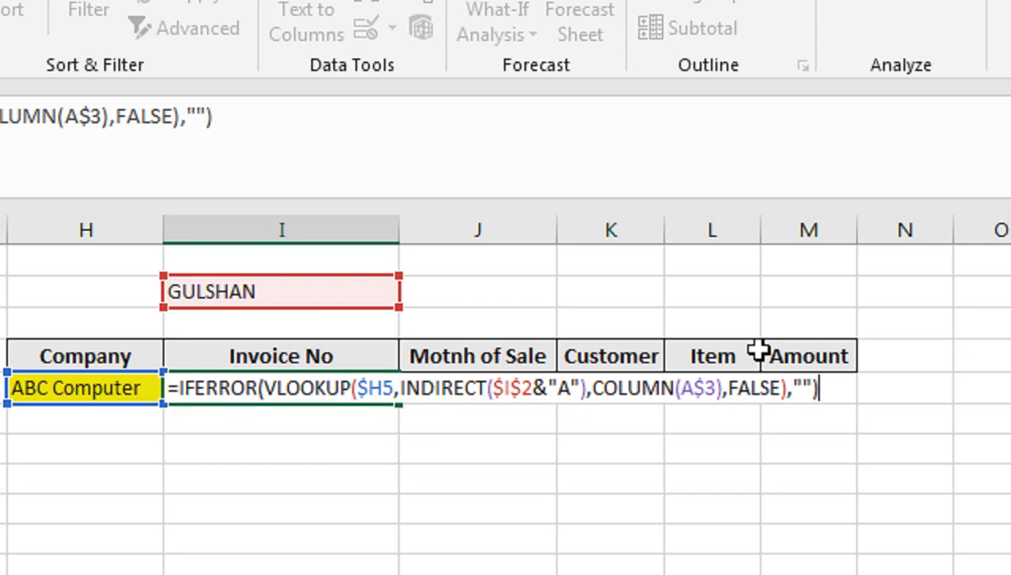
pyautogui.press('Return')
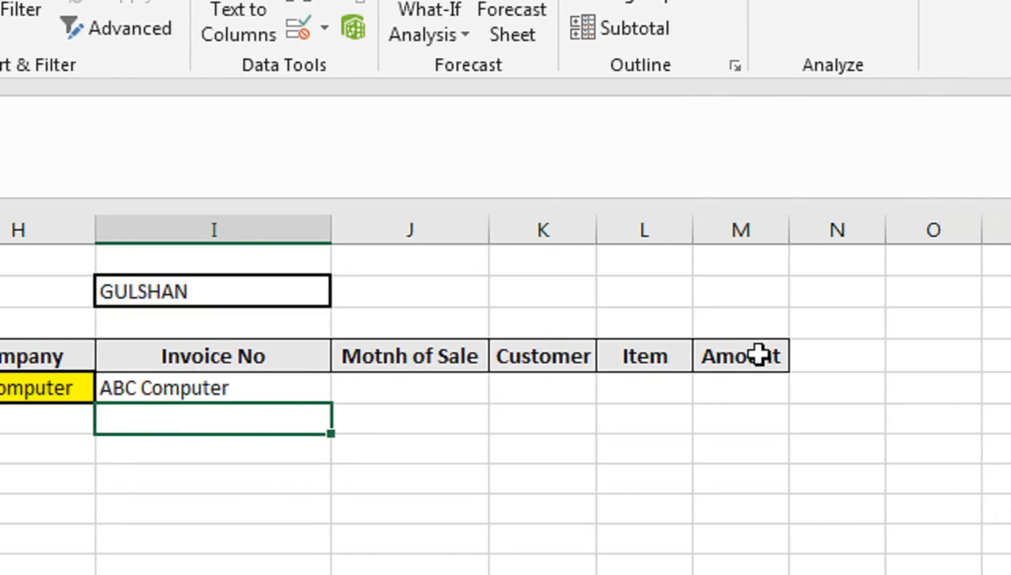
# Step: Change the COLUMN reference in I5's formula to the NORTH table's Invoice No header with its row locked, B$3
pyautogui.press('Up')
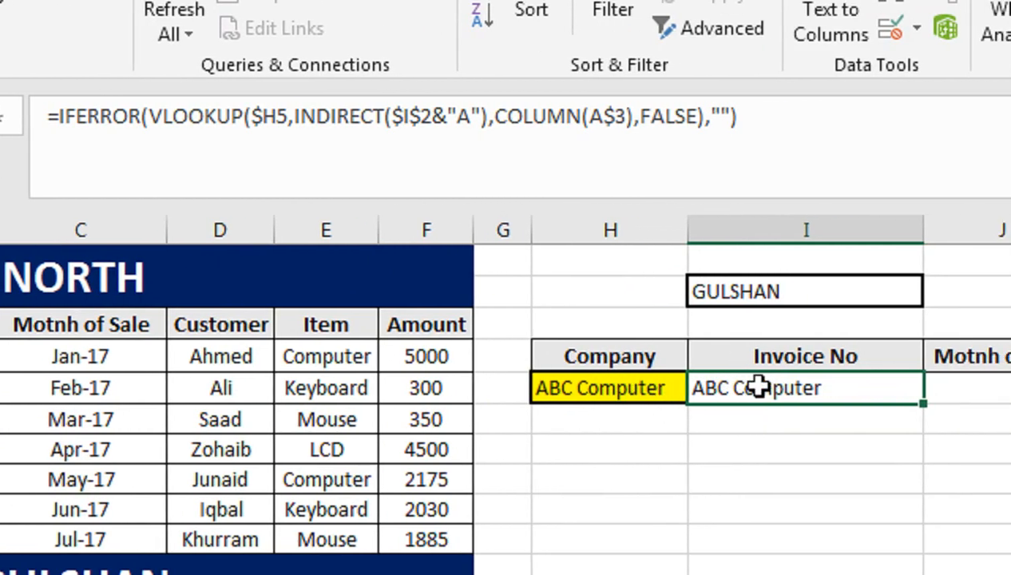
pyautogui.doubleClick(760, 387)
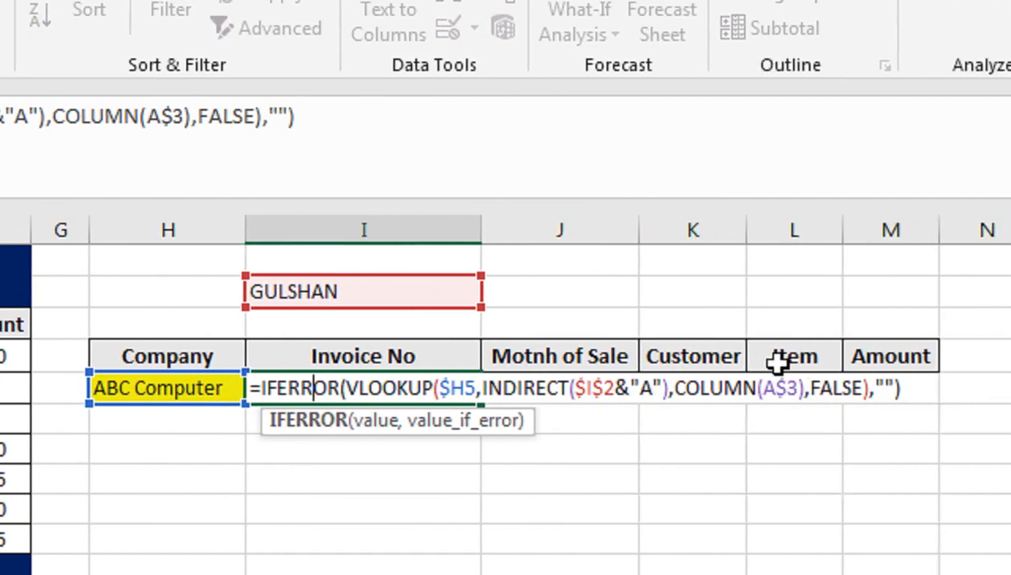
pyautogui.moveTo(759, 392); pyautogui.dragTo(717, 393)
pyautogui.click(208, 333)
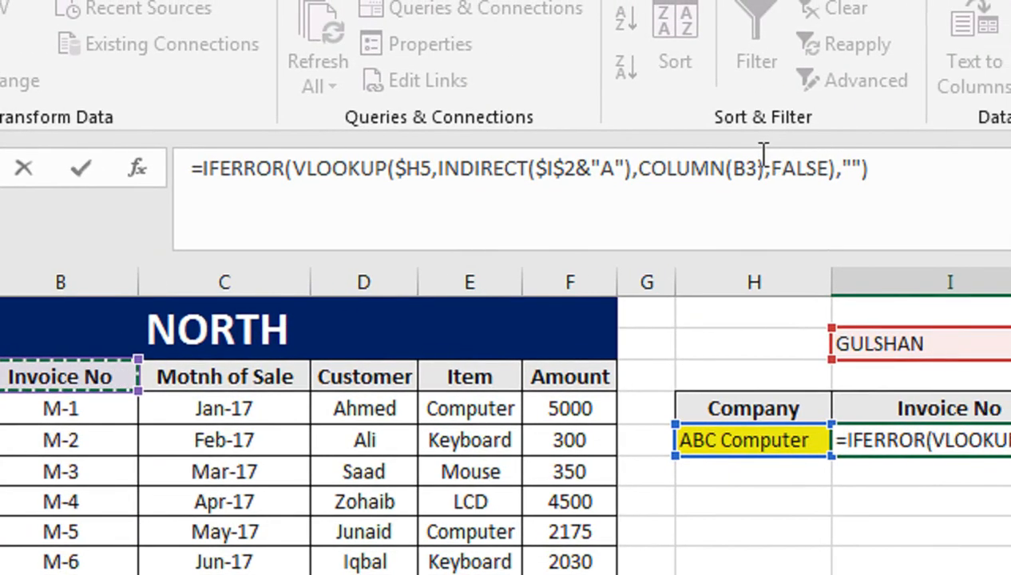
pyautogui.press('F4')
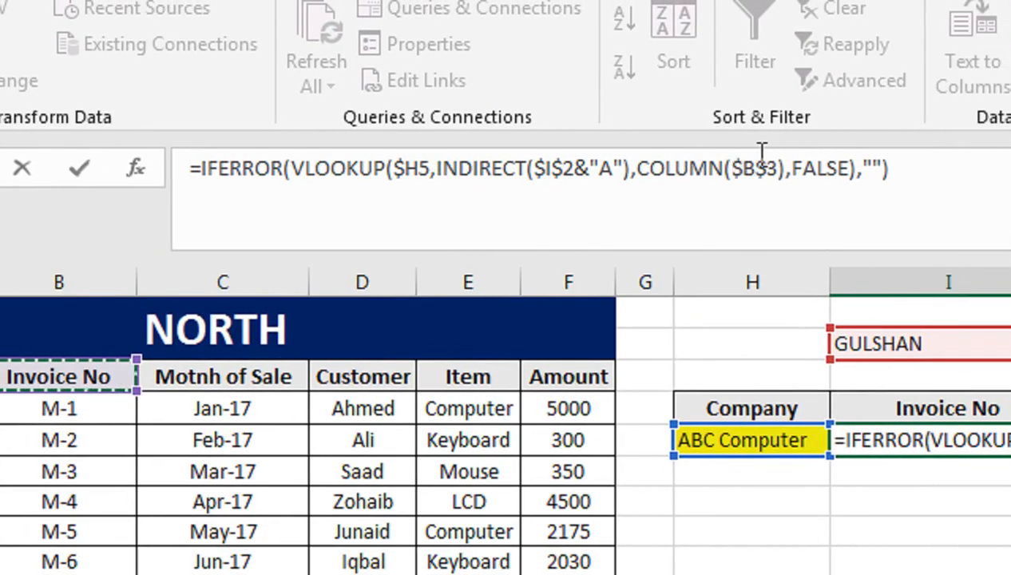
pyautogui.press('F4')
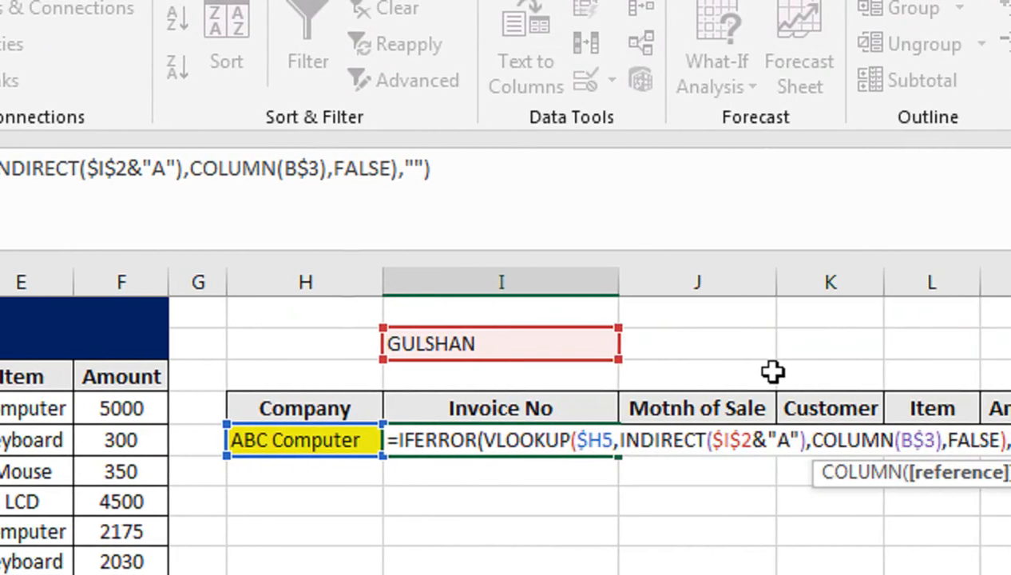
pyautogui.press('Return')
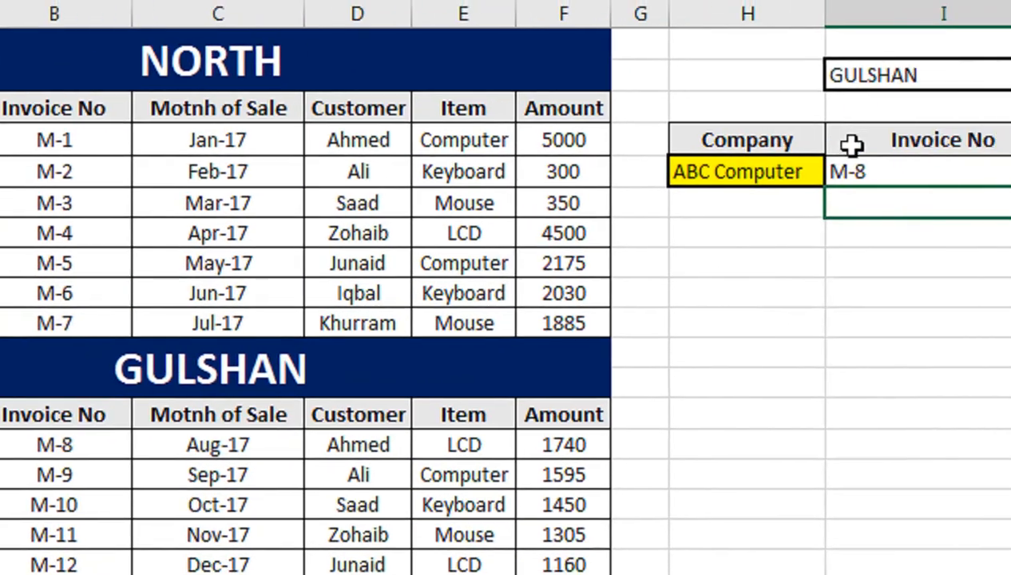
# Step: Fill the I5 lookup formula across row 5 through the Amount column, M5
pyautogui.click(854, 174)
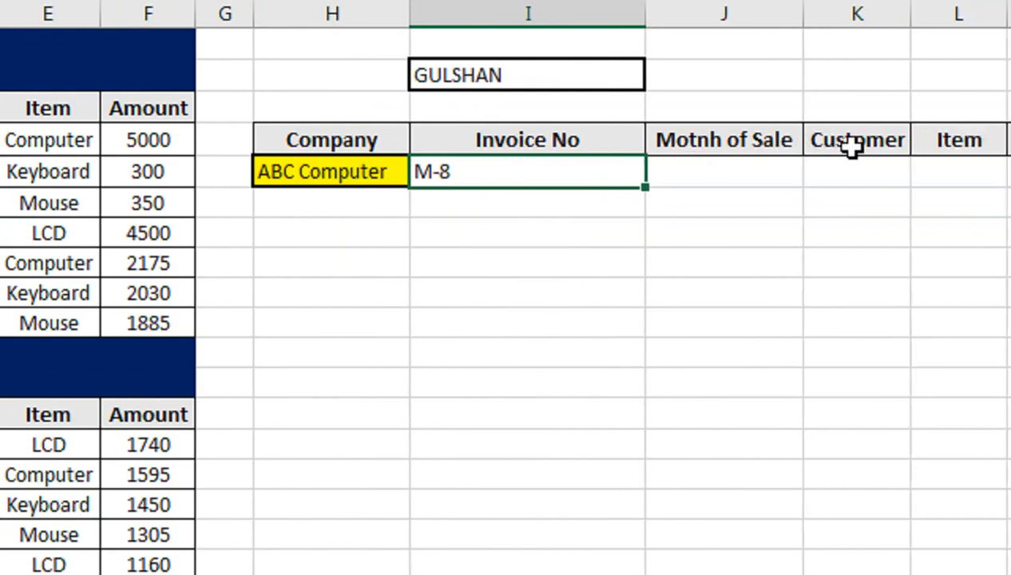
pyautogui.click(563, 203)
pyautogui.click(521, 167)
pyautogui.moveTo(548, 185); pyautogui.dragTo(960, 142)
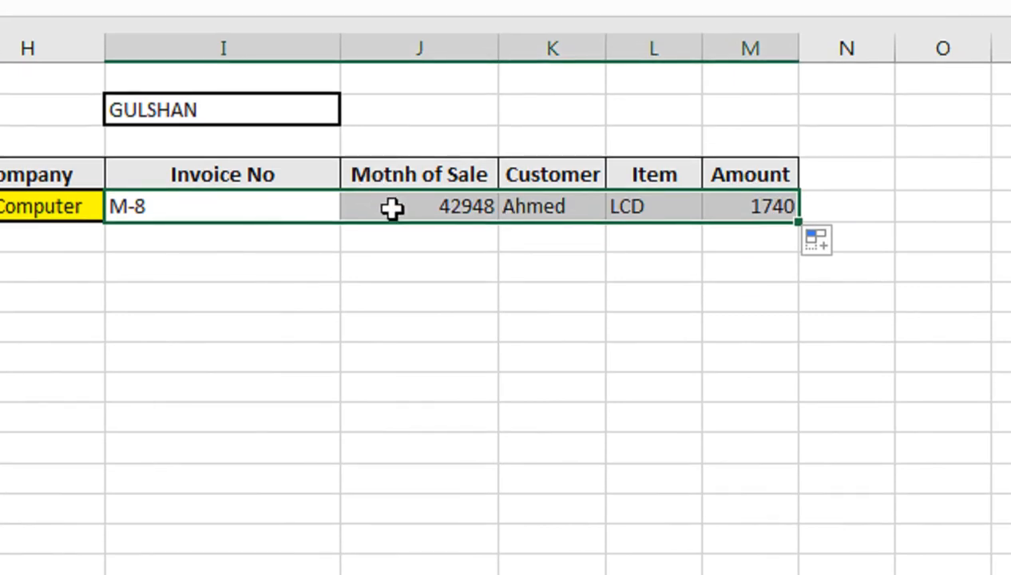
# Step: Format the Month of Sale result in J5 as a day-month-year date
pyautogui.click(379, 174)
pyautogui.hotkey('ctrl', 'shift', '3')
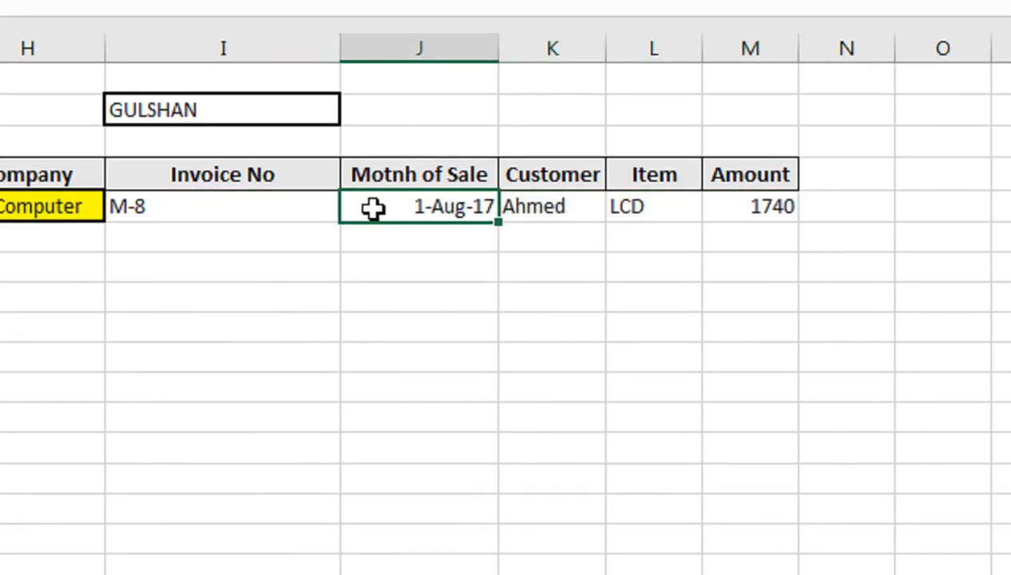
pyautogui.click(279, 207)
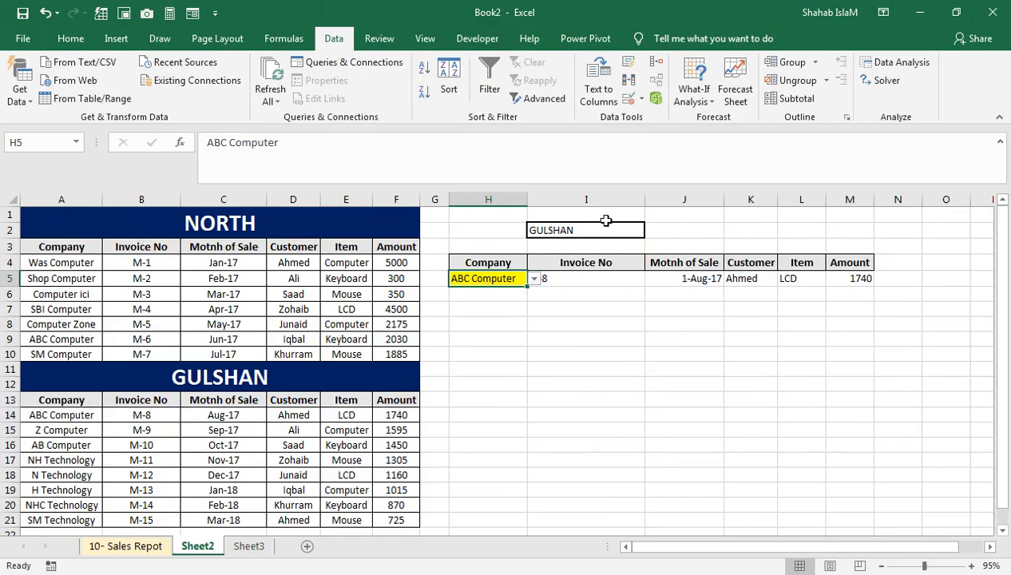
# Step: Choose NORTH from the branch dropdown in I2
pyautogui.click(620, 227)
pyautogui.click(651, 230)
pyautogui.click(630, 244)
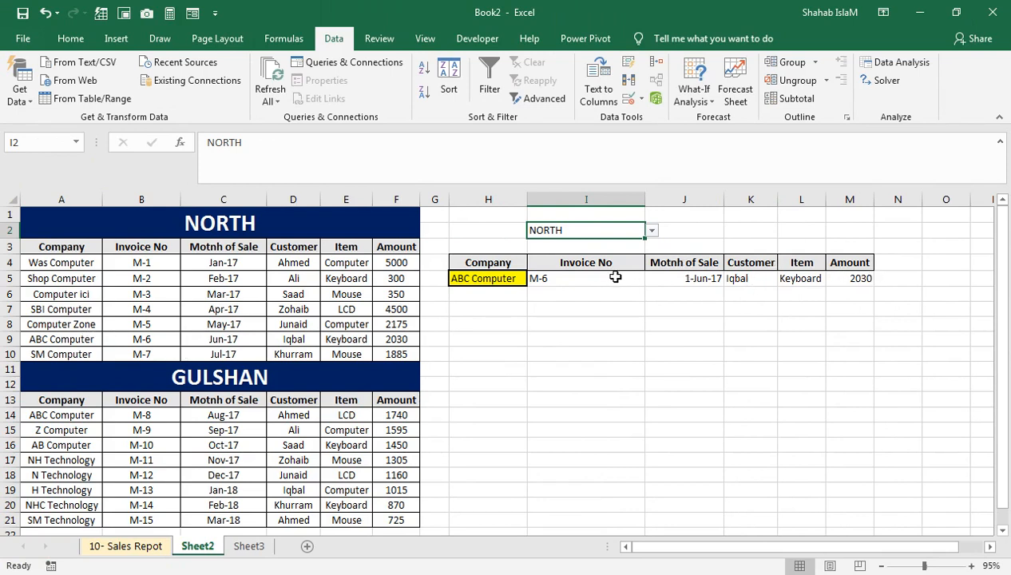
# Step: Choose Was Computer from the company dropdown in H5
pyautogui.click(508, 281)
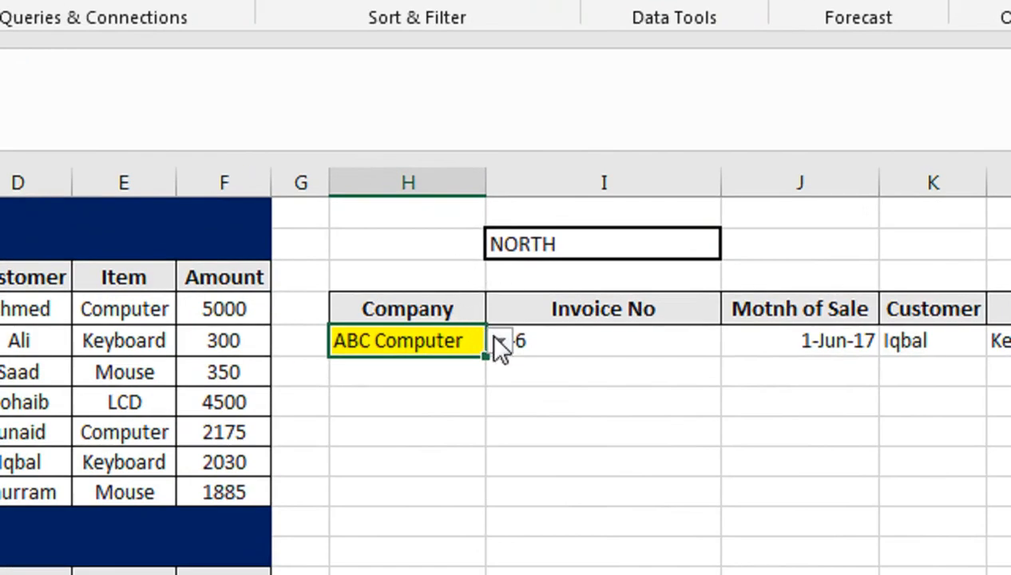
pyautogui.click(533, 278)
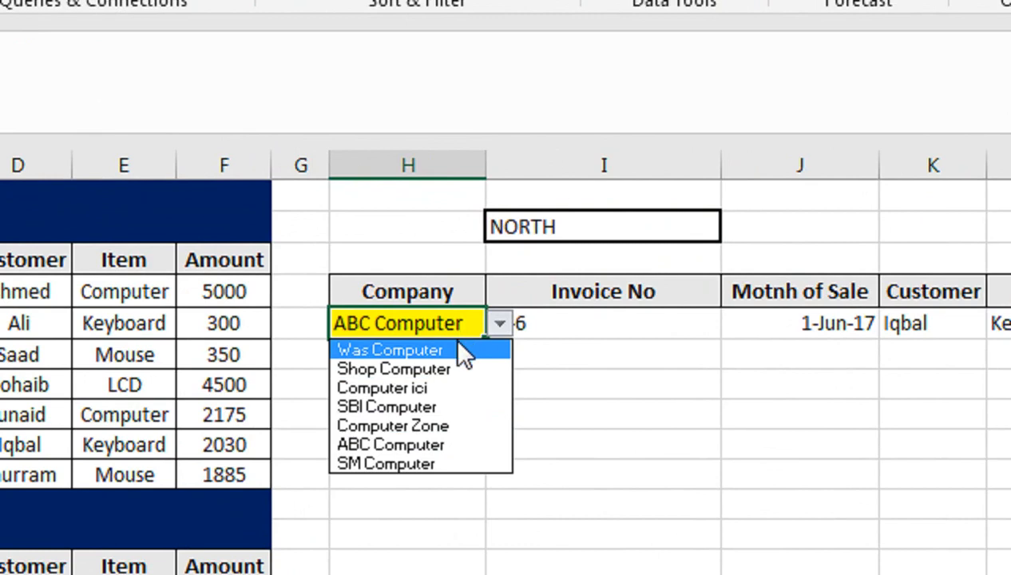
pyautogui.click(459, 369)
pyautogui.click(598, 347)
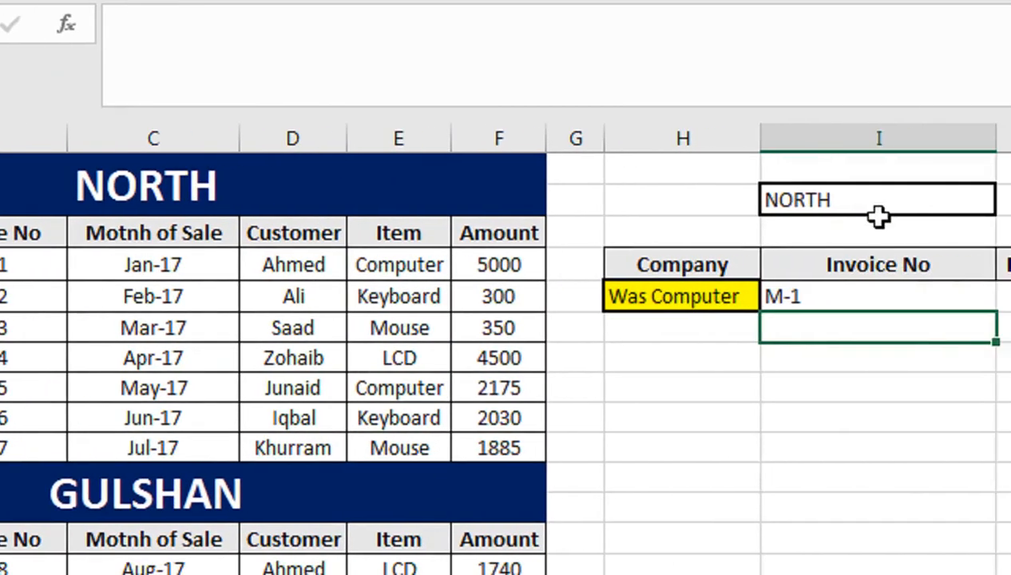
# Step: Choose GULSHAN from the branch dropdown in I2 and Z Computer from the company dropdown in H5
pyautogui.click(875, 216)
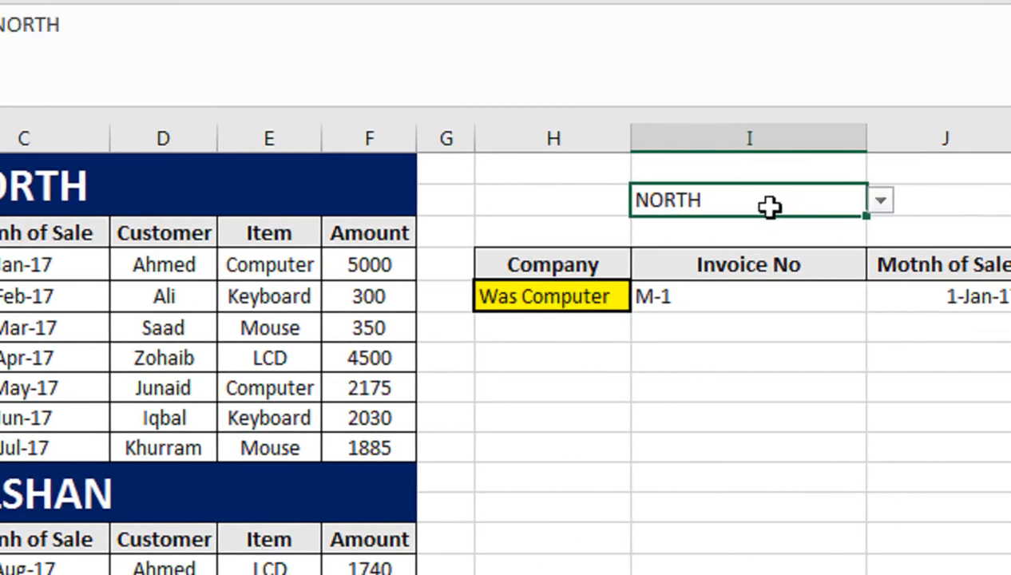
pyautogui.click(763, 203)
pyautogui.click(742, 244)
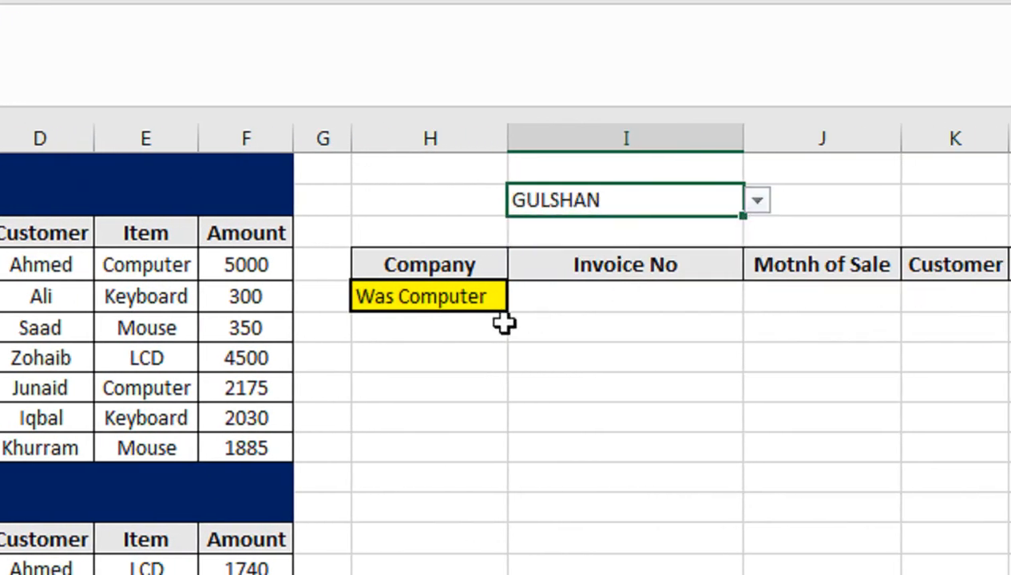
pyautogui.click(505, 300)
pyautogui.click(521, 297)
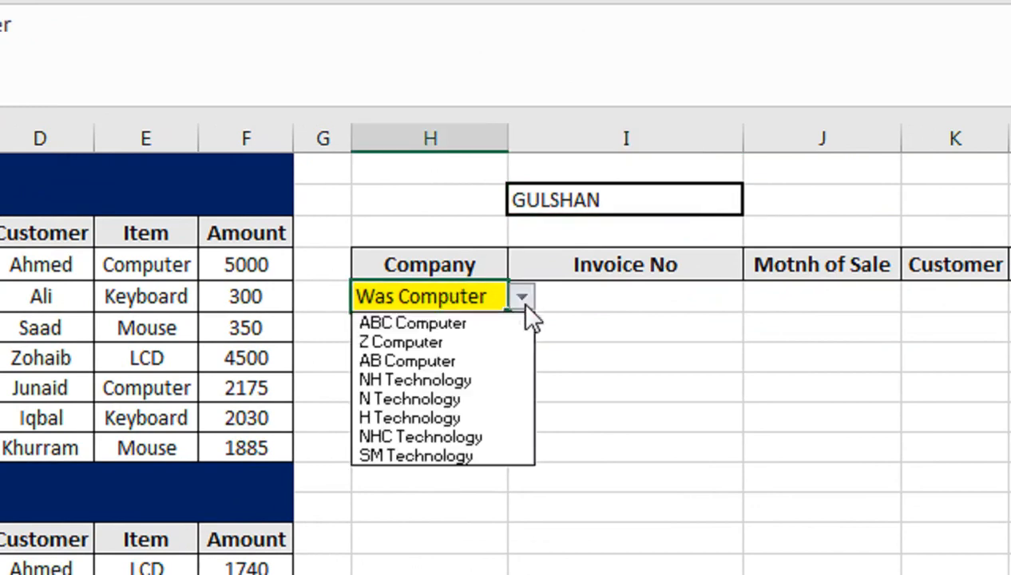
pyautogui.click(481, 339)
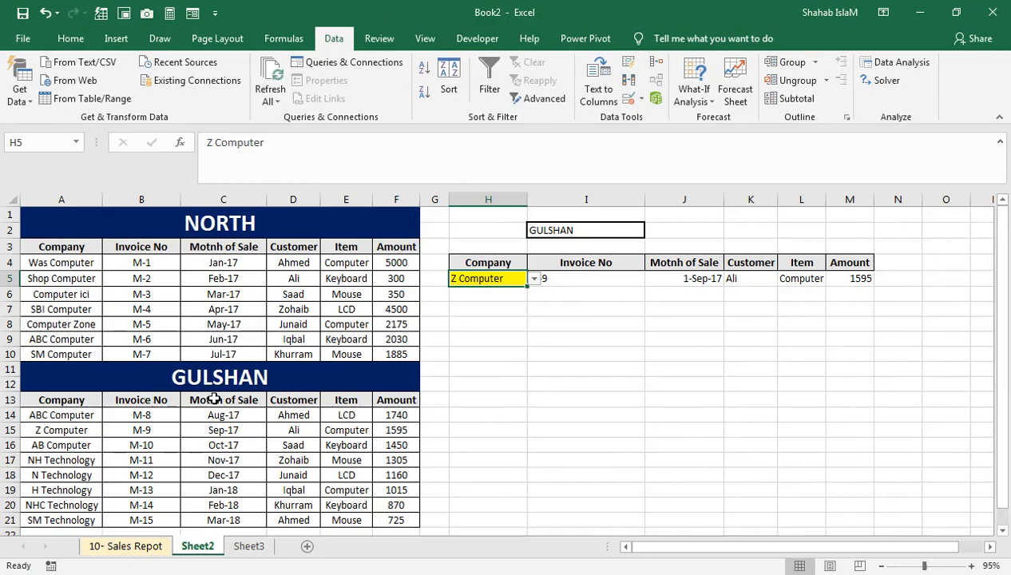
# Step: Start a new conditional formatting rule for the NORTH records A4:F10 that uses a formula to determine which cells to format
pyautogui.click(192, 413)
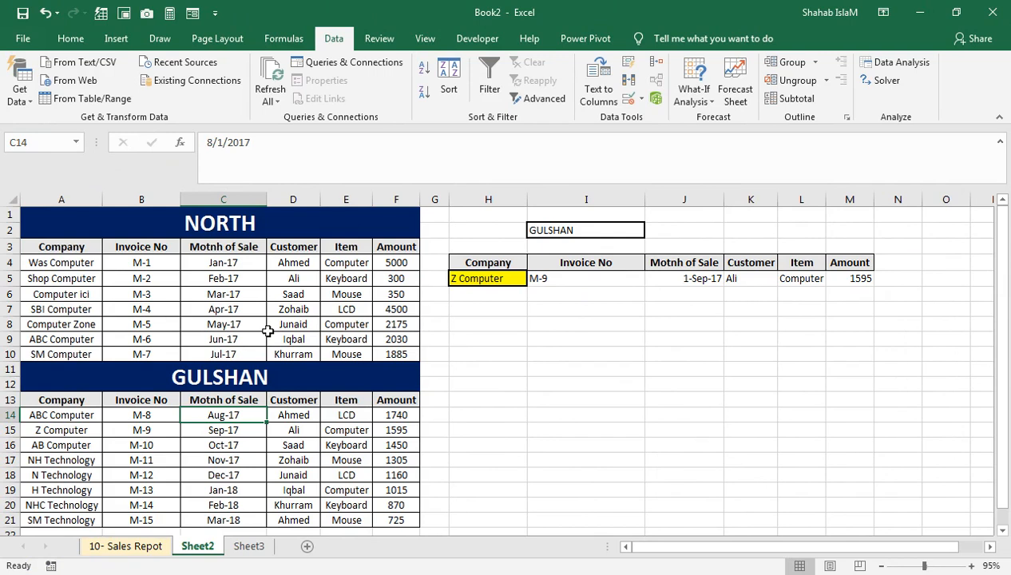
pyautogui.click(289, 292)
pyautogui.moveTo(96, 262); pyautogui.dragTo(397, 354)
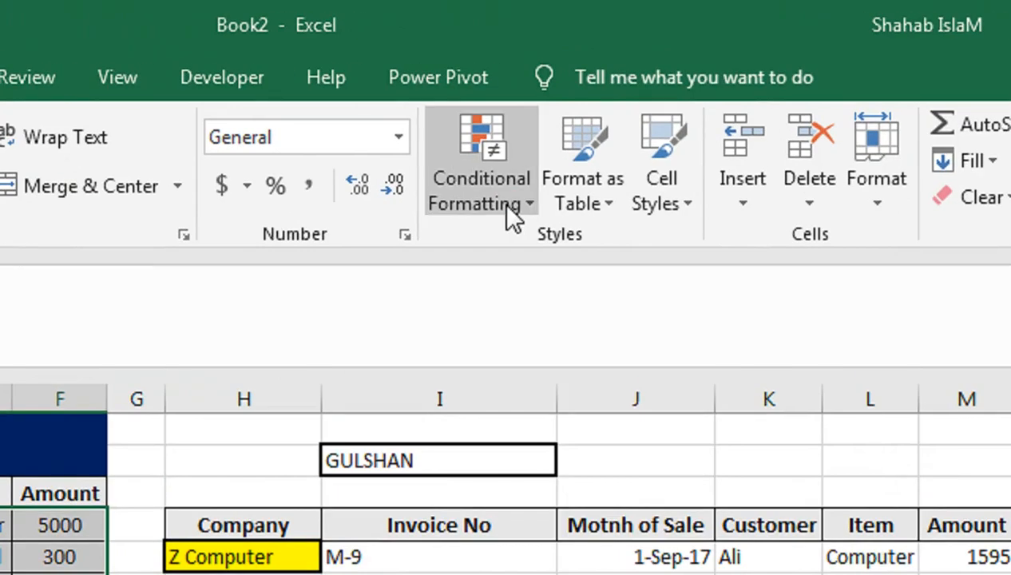
pyautogui.click(608, 100)
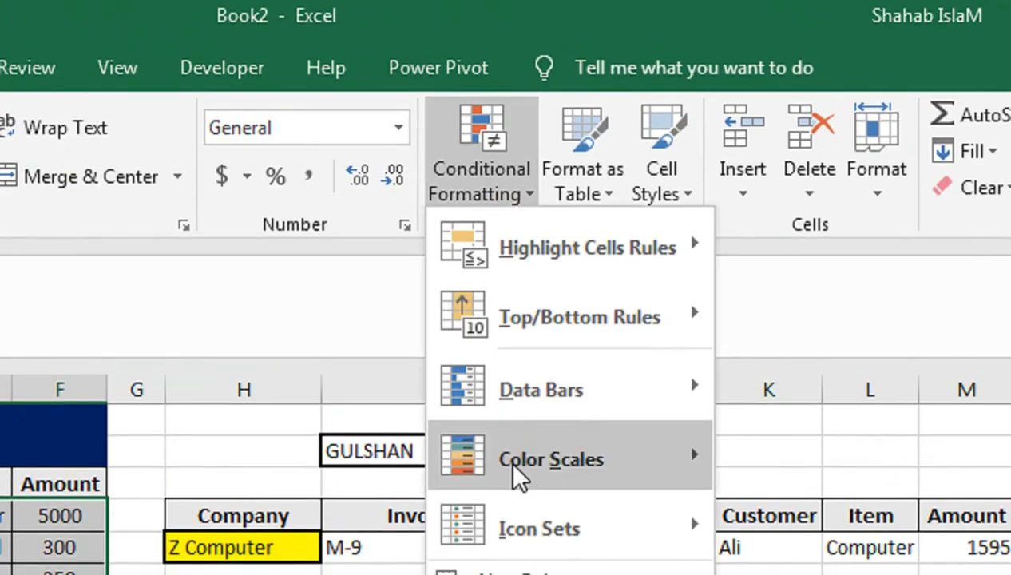
pyautogui.click(503, 482)
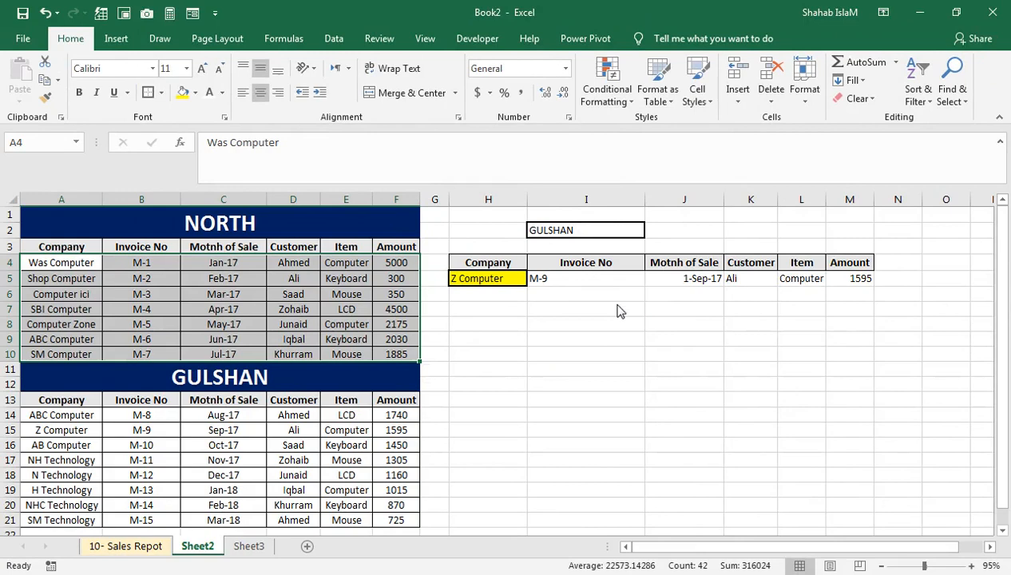
pyautogui.moveTo(602, 257); pyautogui.dragTo(384, 292)
pyautogui.click(391, 408)
pyautogui.click(395, 472)
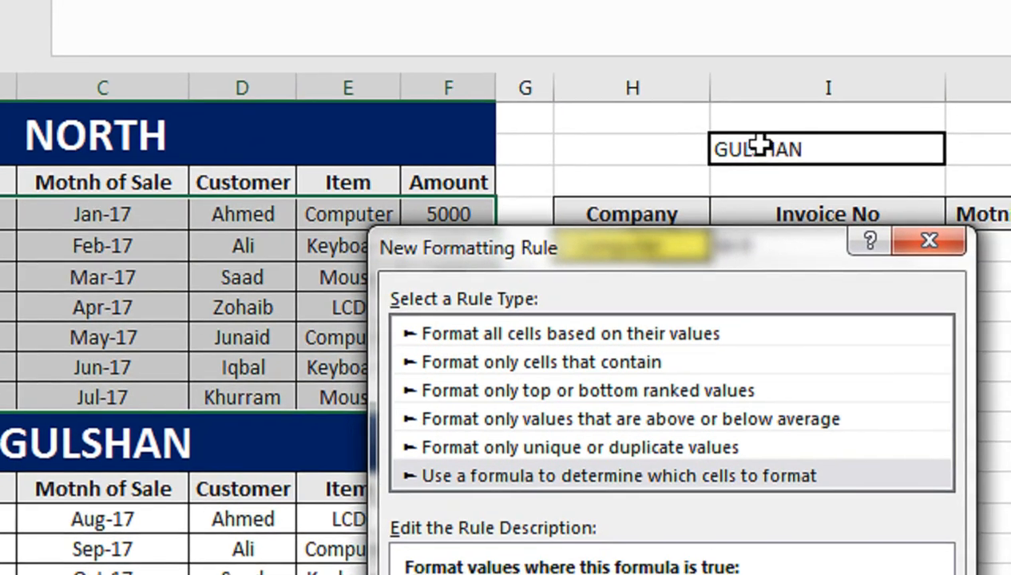
# Step: Enter the NORTH rule's formula as =IF($I$2="NORTH",$A4=$H$5,0), keeping only the column of A4 absolute
pyautogui.click(758, 147)
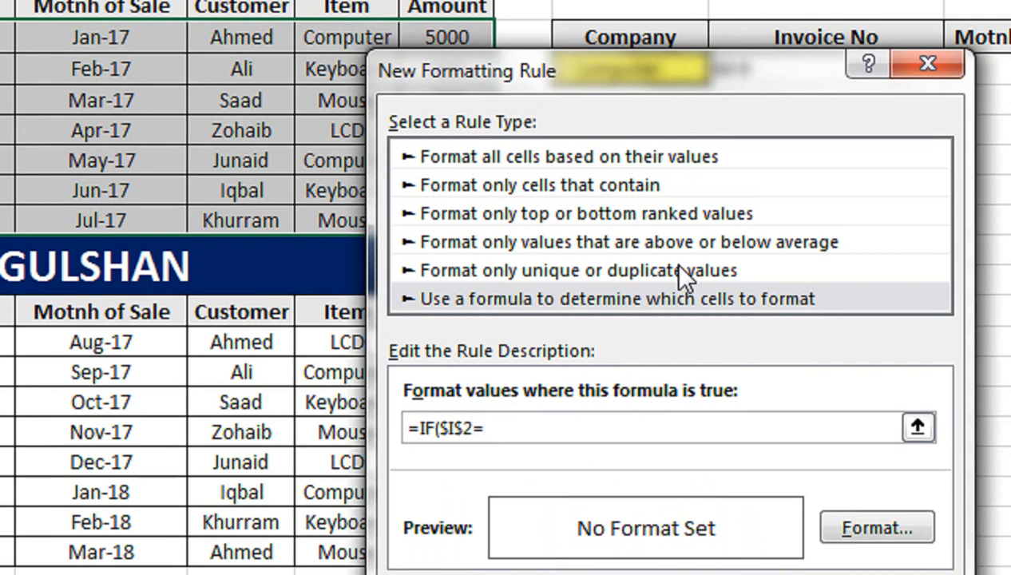
pyautogui.write('"NORTH",')
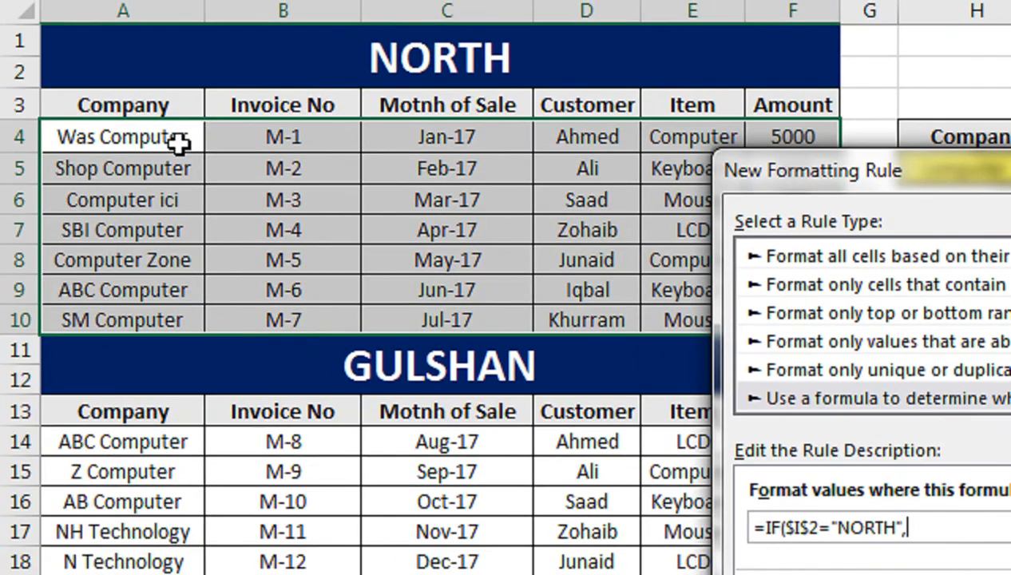
pyautogui.click(178, 143)
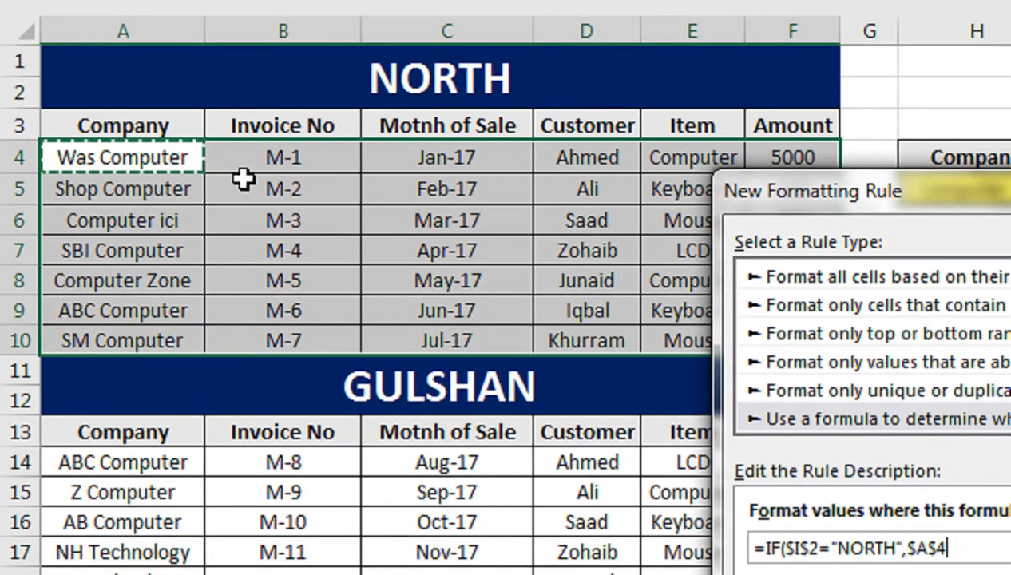
pyautogui.moveTo(773, 193); pyautogui.dragTo(826, 246)
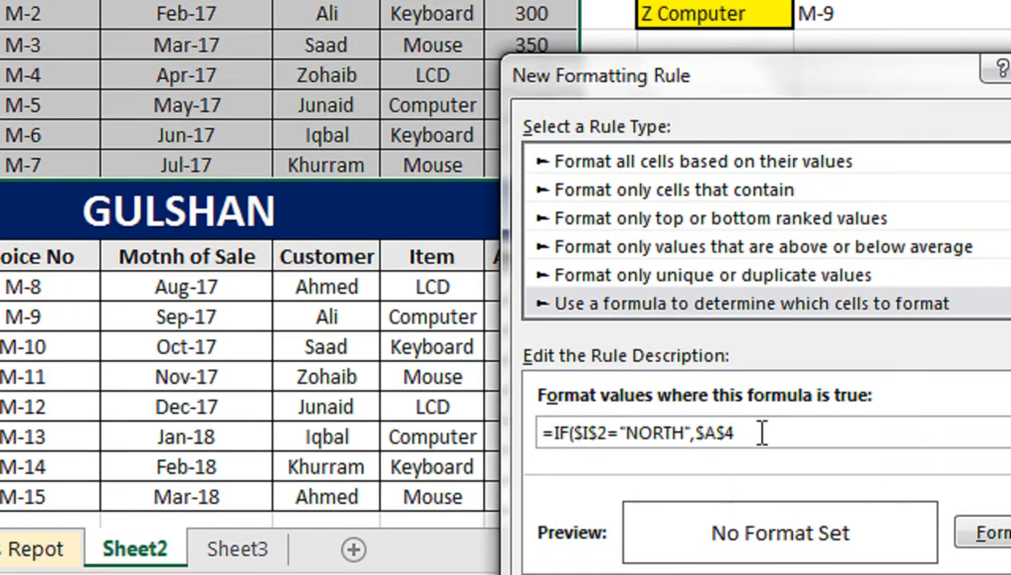
pyautogui.write('=')
pyautogui.click(715, 167)
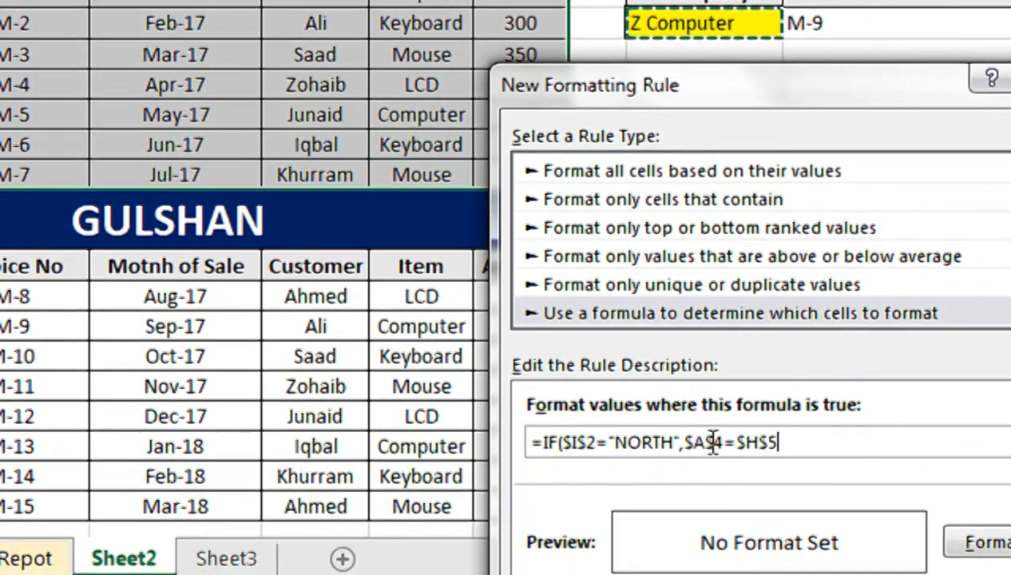
pyautogui.click(714, 442)
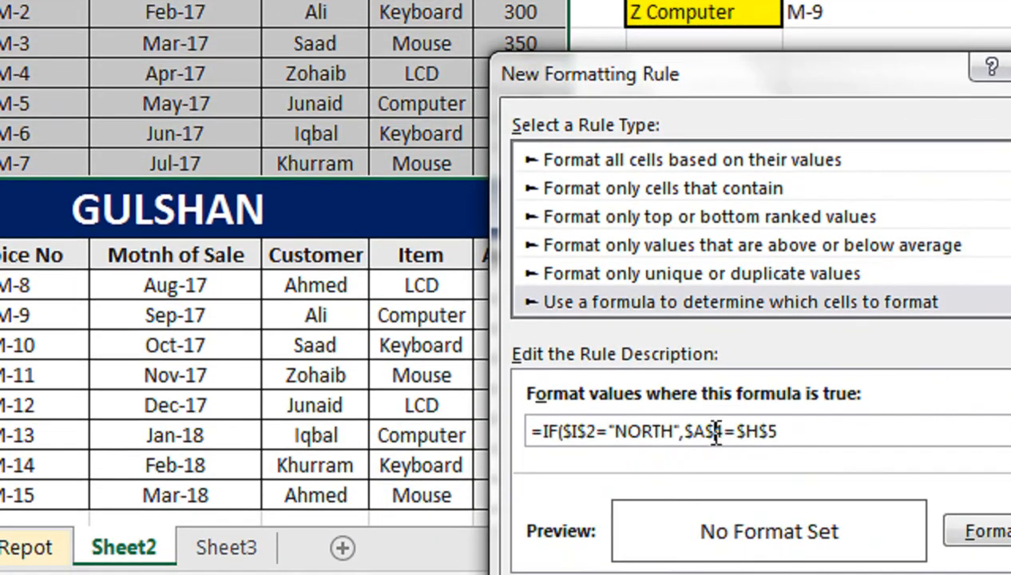
pyautogui.press('BackSpace')
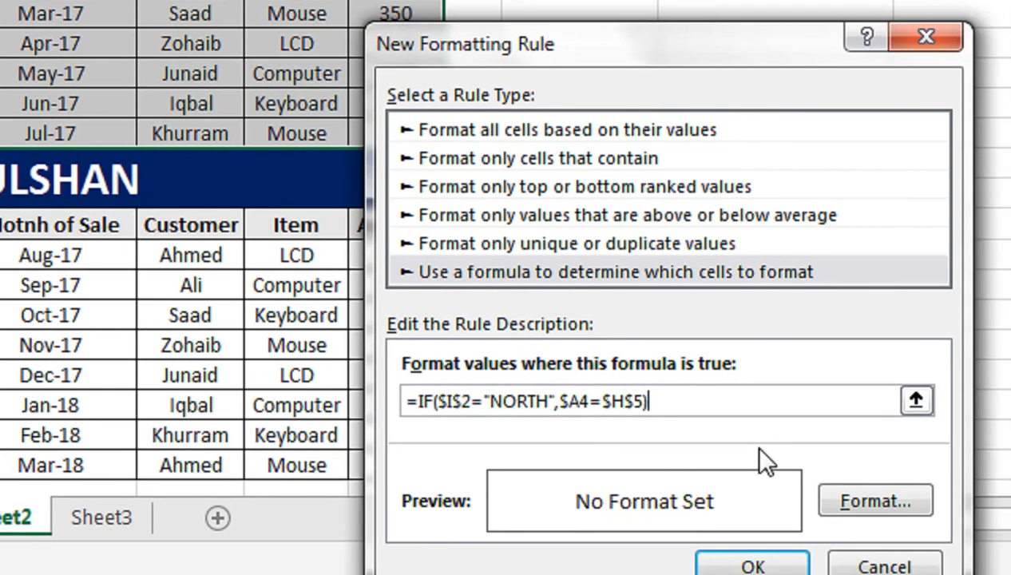
pyautogui.write(',0)')
# Step: Give the NORTH rule a yellow fill and apply it to the selected records
pyautogui.click(875, 500)
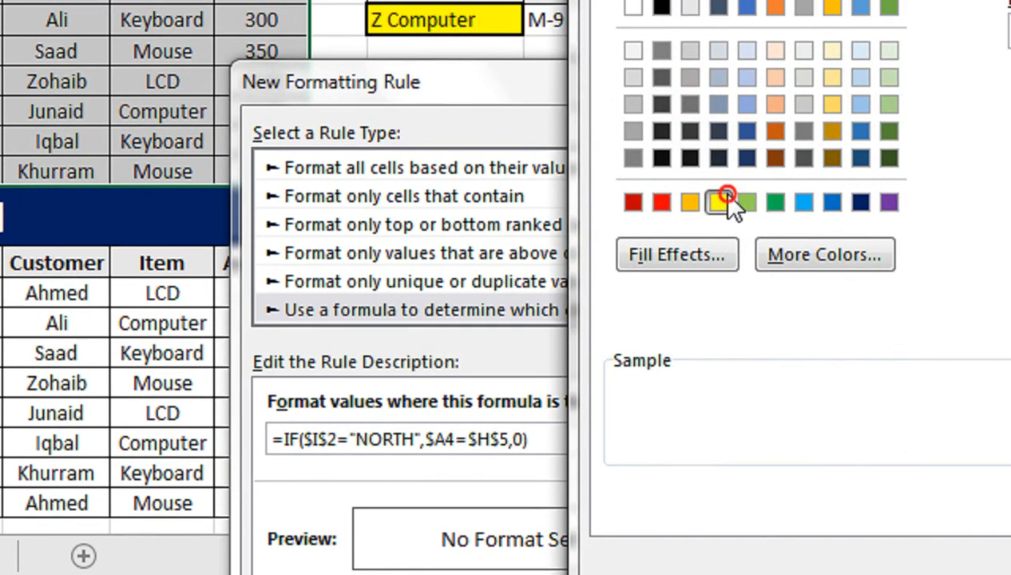
pyautogui.click(725, 195)
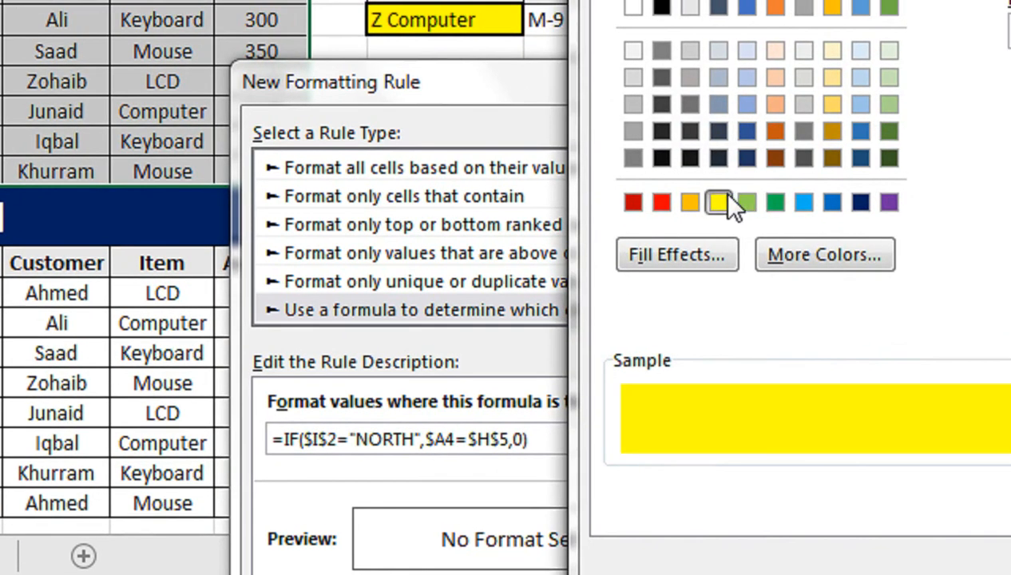
pyautogui.click(860, 551)
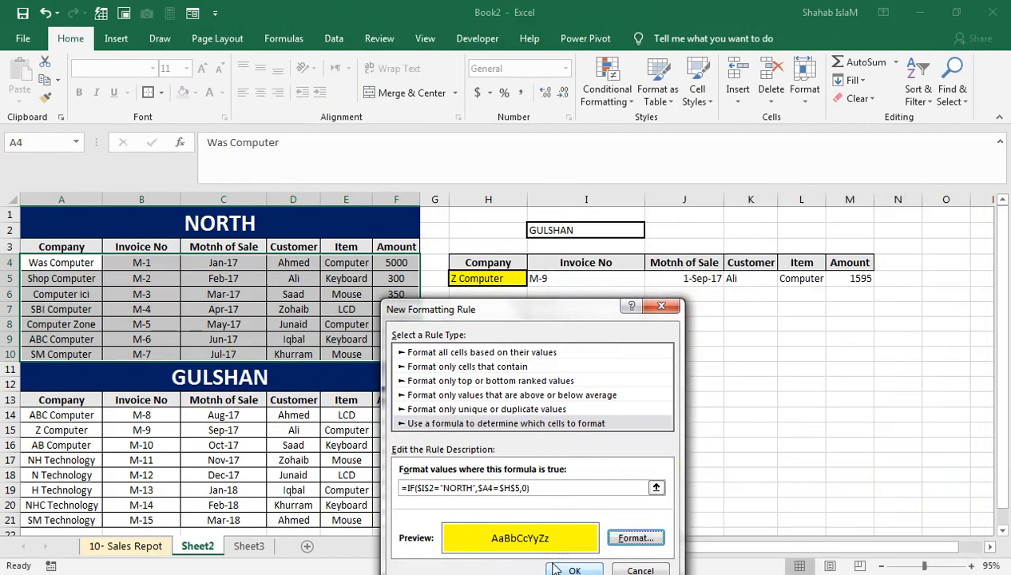
pyautogui.click(569, 570)
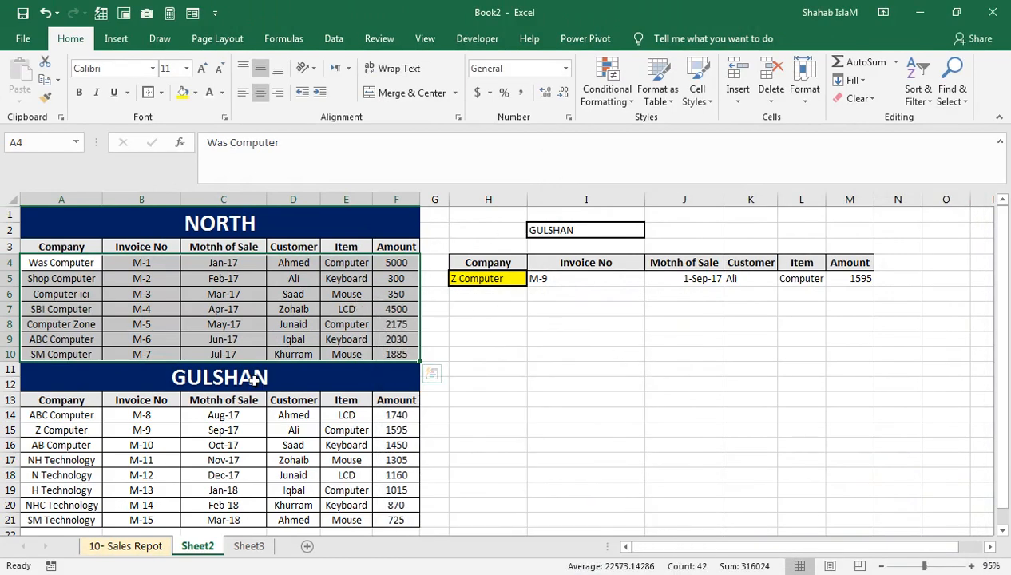
# Step: Choose NORTH from the branch dropdown in I2 to test the highlighting rule
pyautogui.click(587, 230)
pyautogui.click(652, 230)
pyautogui.click(621, 244)
pyautogui.click(88, 264)
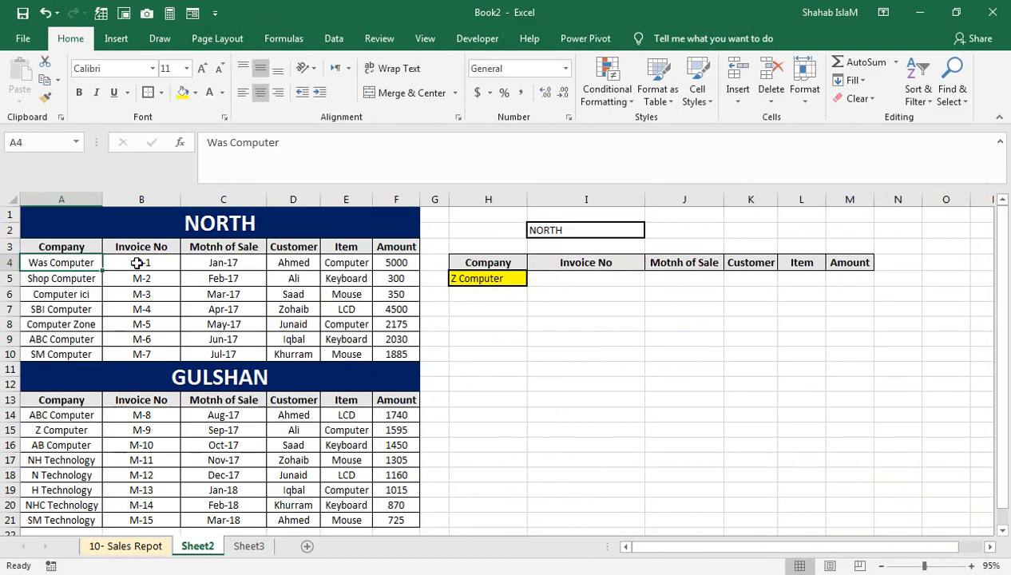
# Step: Choose Computer ici from the company dropdown in H5 to check the NORTH row highlight
pyautogui.click(470, 278)
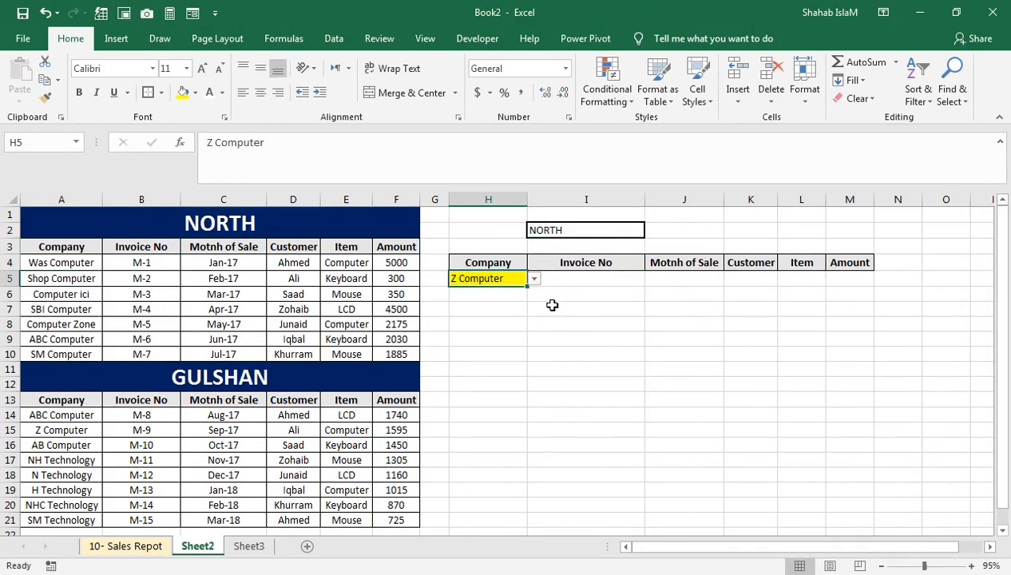
pyautogui.click(534, 278)
pyautogui.click(511, 309)
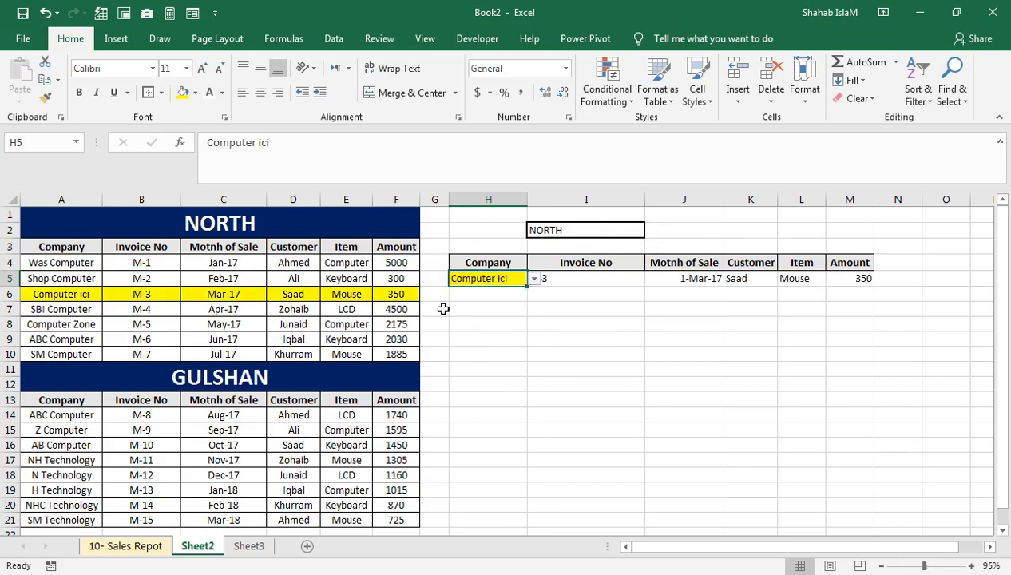
# Step: Switch the company in H5 to SBI Computer to check that the highlight follows the selection
pyautogui.click(533, 279)
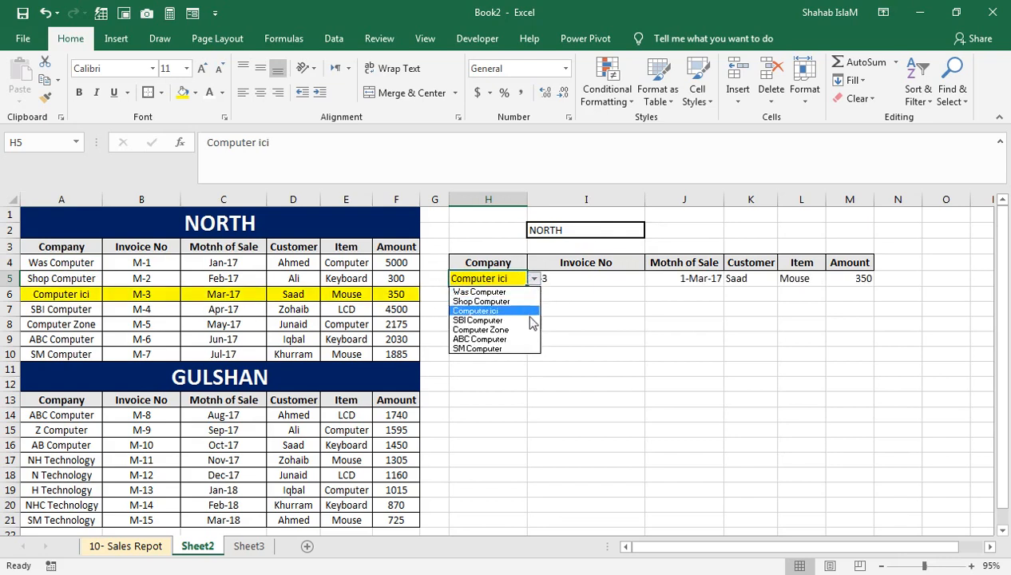
pyautogui.click(524, 321)
pyautogui.click(314, 324)
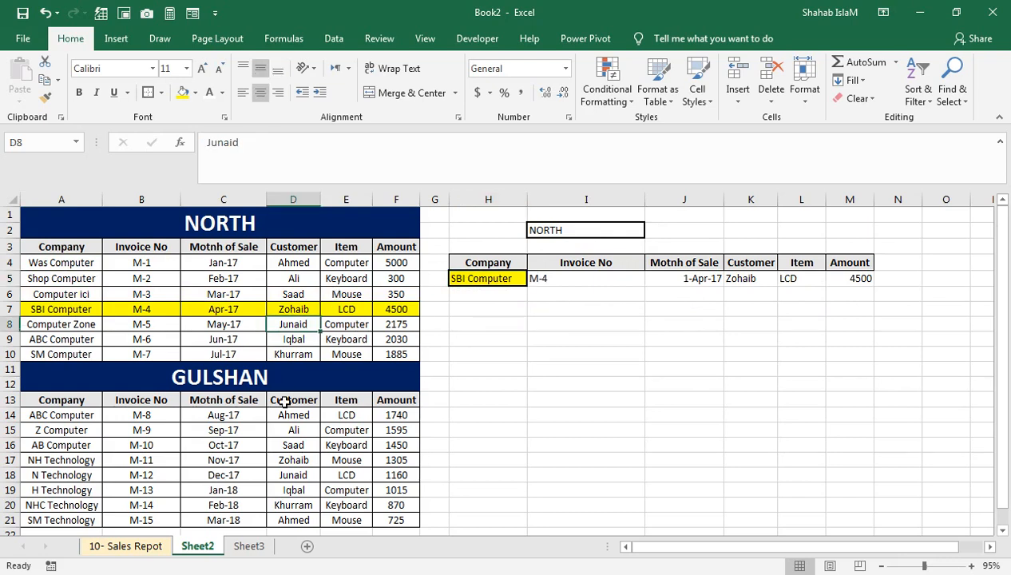
# Step: Start a new formula-based conditional formatting rule for the GULSHAN records A14:F21 through the rules manager
pyautogui.moveTo(392, 414); pyautogui.dragTo(91, 520)
pyautogui.click(623, 119)
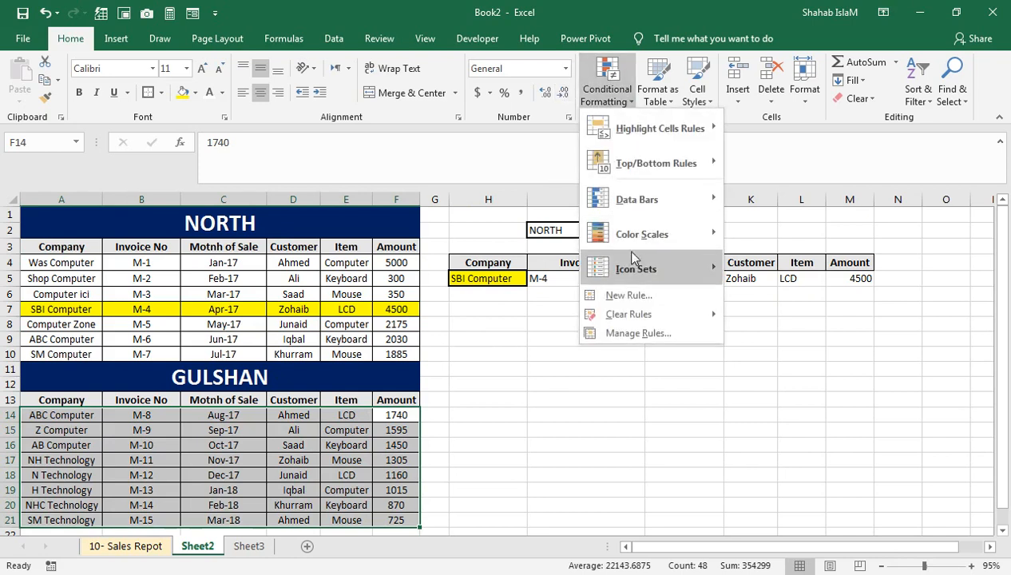
pyautogui.click(631, 333)
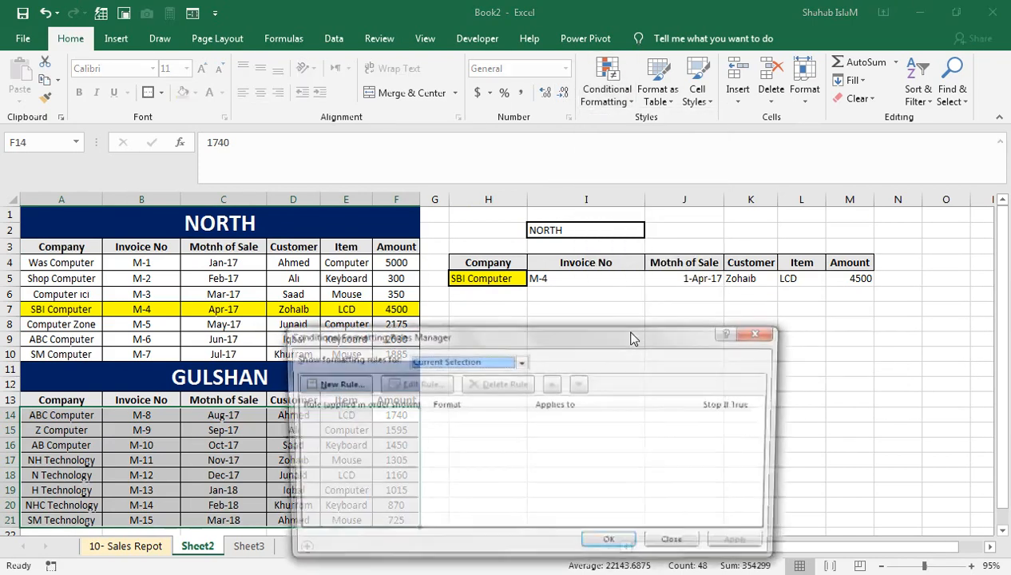
pyautogui.moveTo(533, 335); pyautogui.dragTo(666, 305)
pyautogui.click(462, 352)
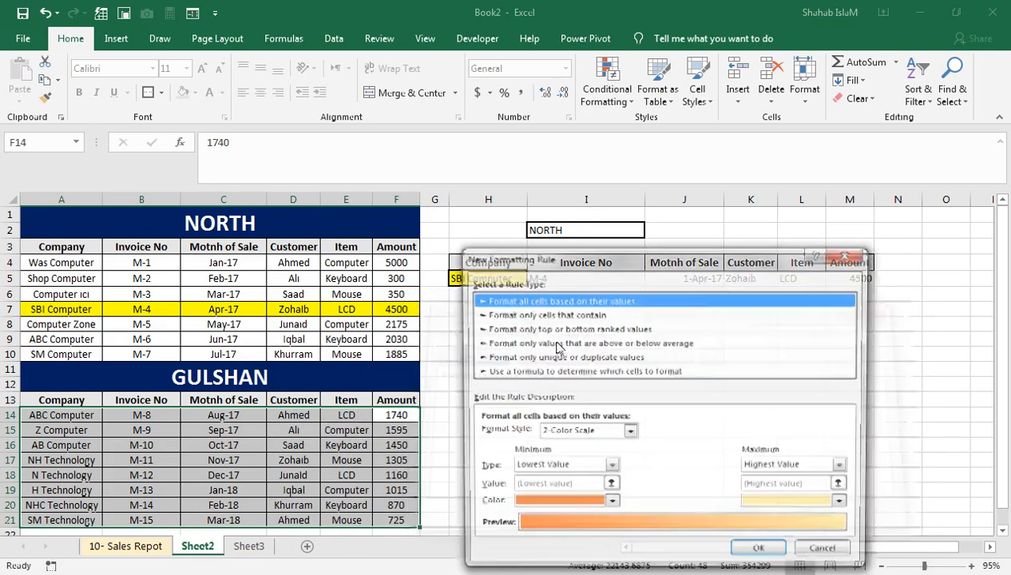
pyautogui.click(525, 371)
pyautogui.click(538, 432)
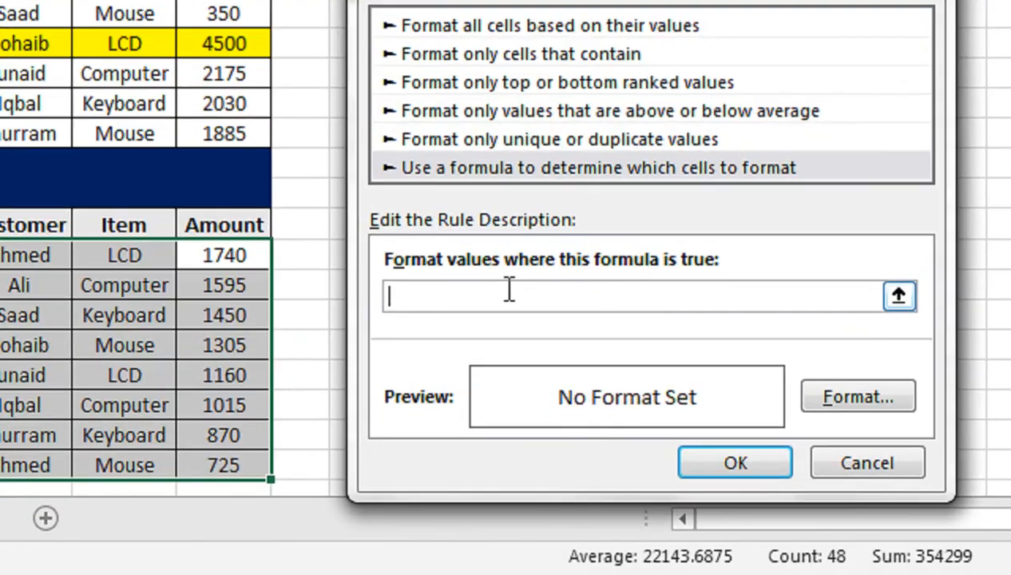
# Step: Enter the rule formula =IF($I$2="GULSHAN",$A14=$H$5,0) for the GULSHAN records
pyautogui.write('=IF(')
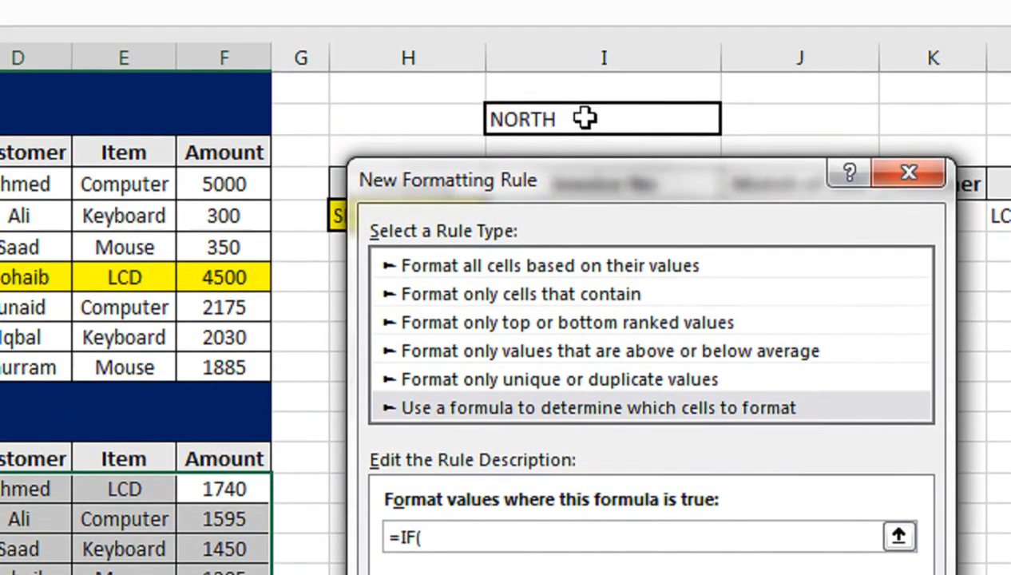
pyautogui.click(582, 118)
pyautogui.write('="')
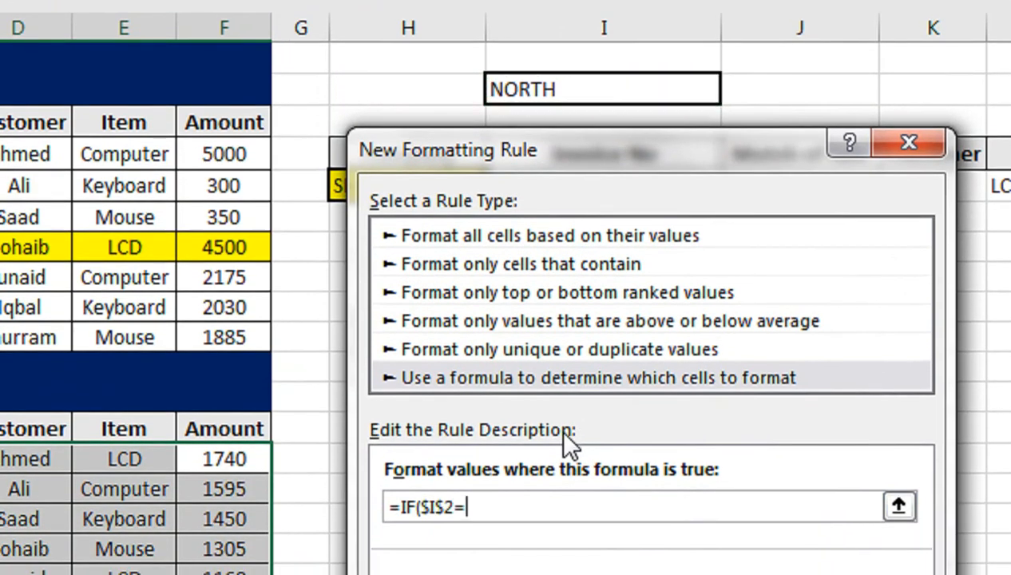
pyautogui.write('GULSHAN",')
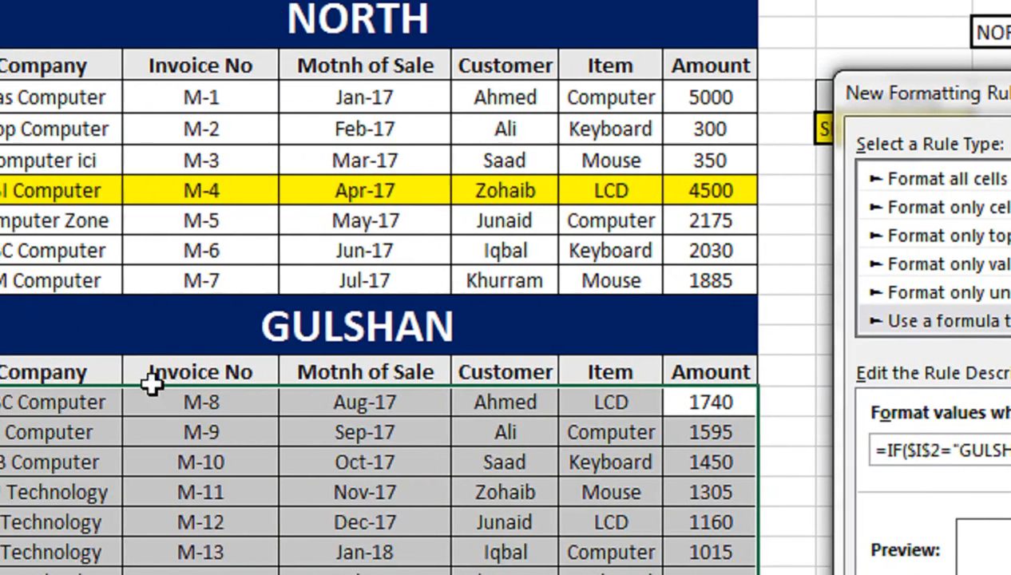
pyautogui.click(81, 409)
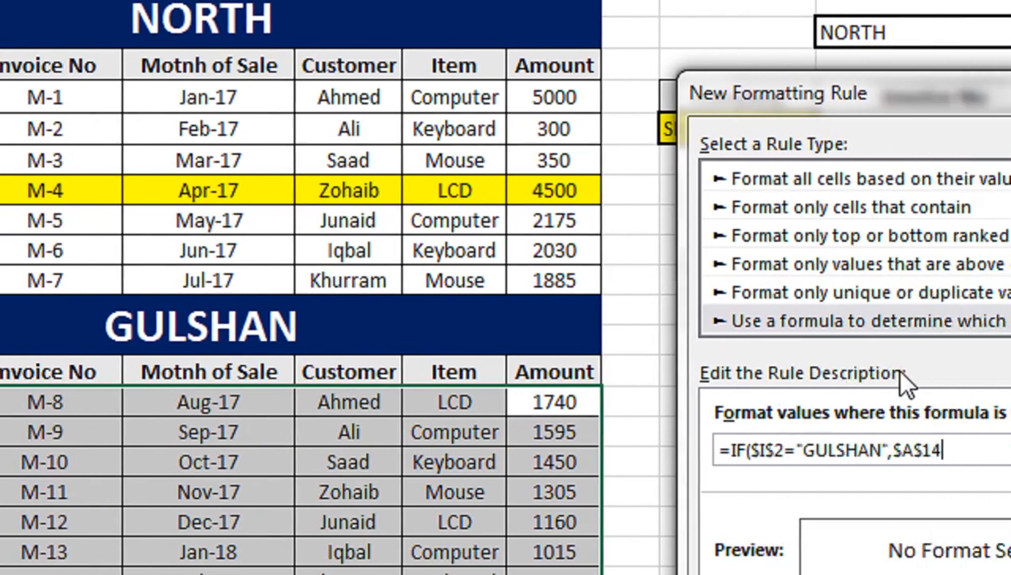
pyautogui.write('=')
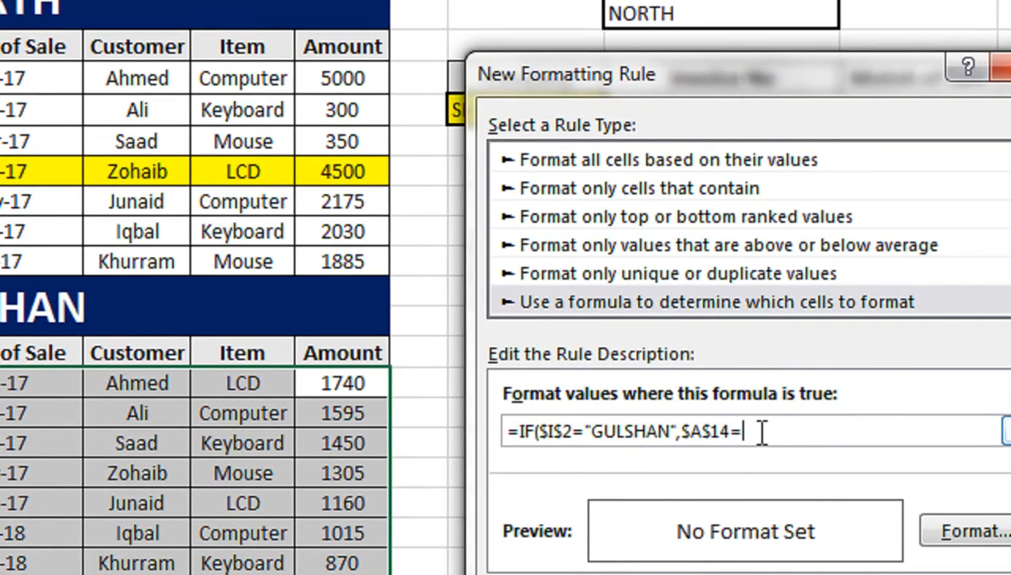
pyautogui.moveTo(693, 126); pyautogui.dragTo(700, 230)
pyautogui.click(574, 178)
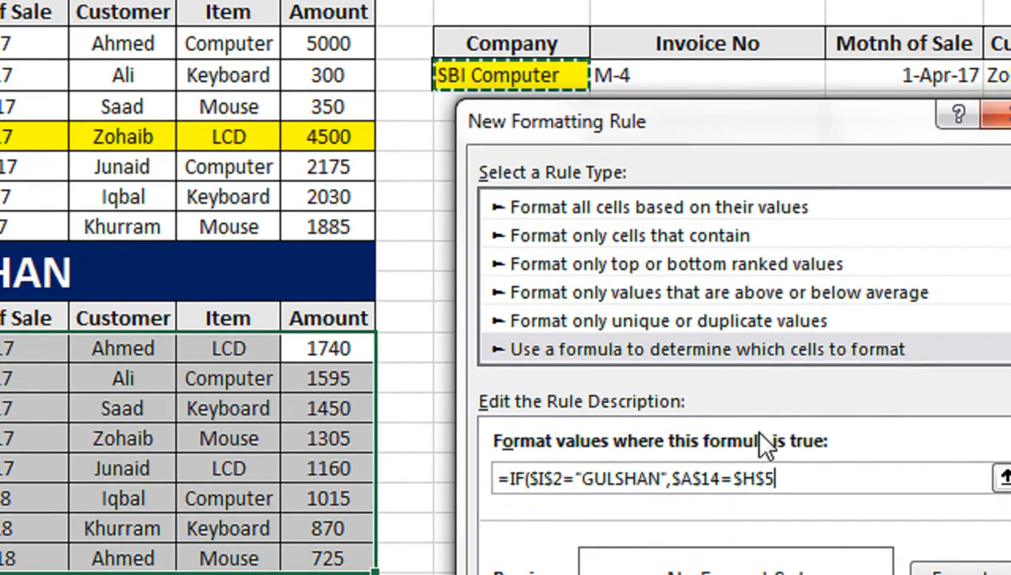
pyautogui.write(',0)')
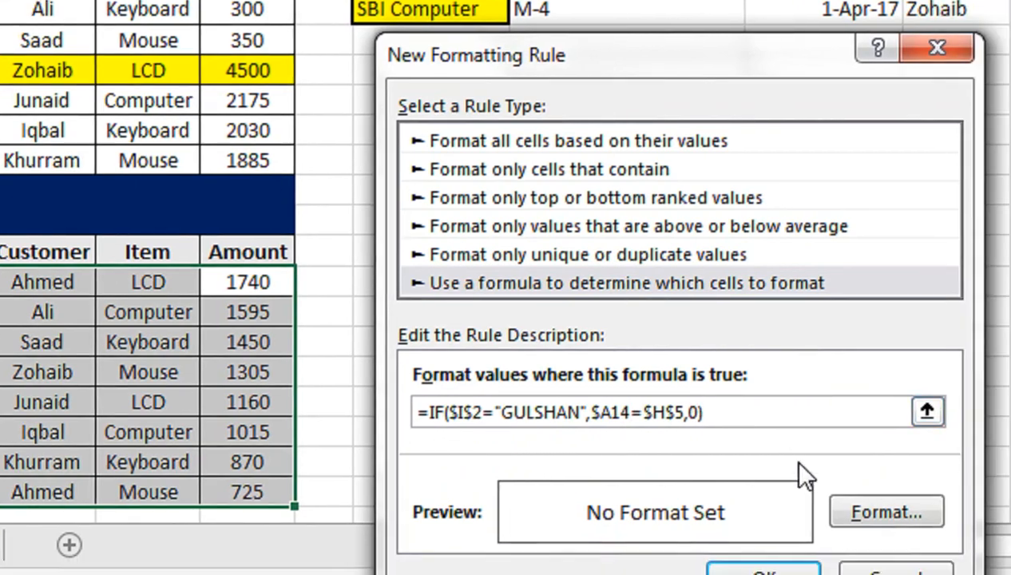
# Step: Give the GULSHAN rule a yellow fill and apply it to the selected records
pyautogui.click(958, 531)
pyautogui.click(427, 214)
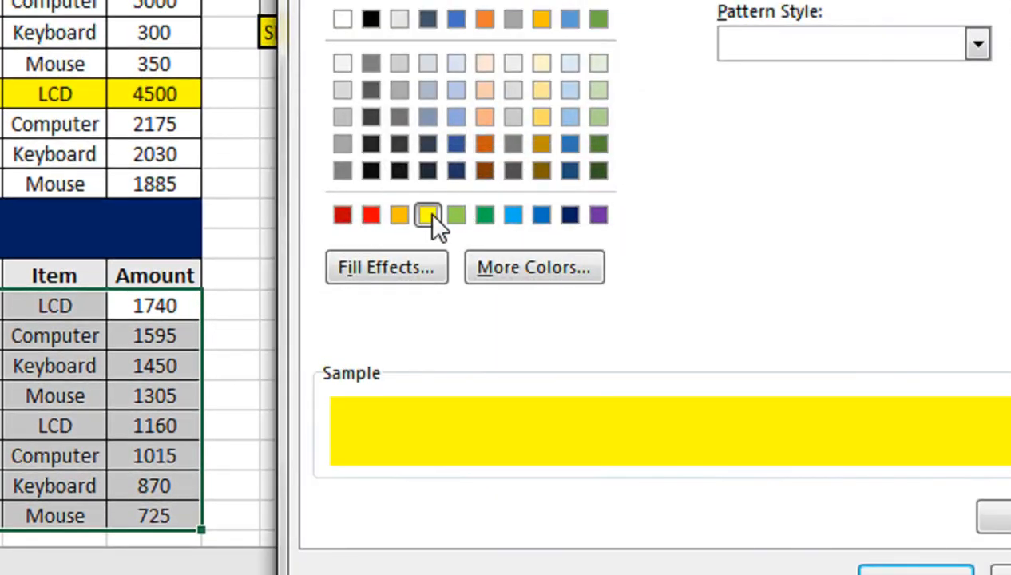
pyautogui.click(757, 554)
pyautogui.click(657, 559)
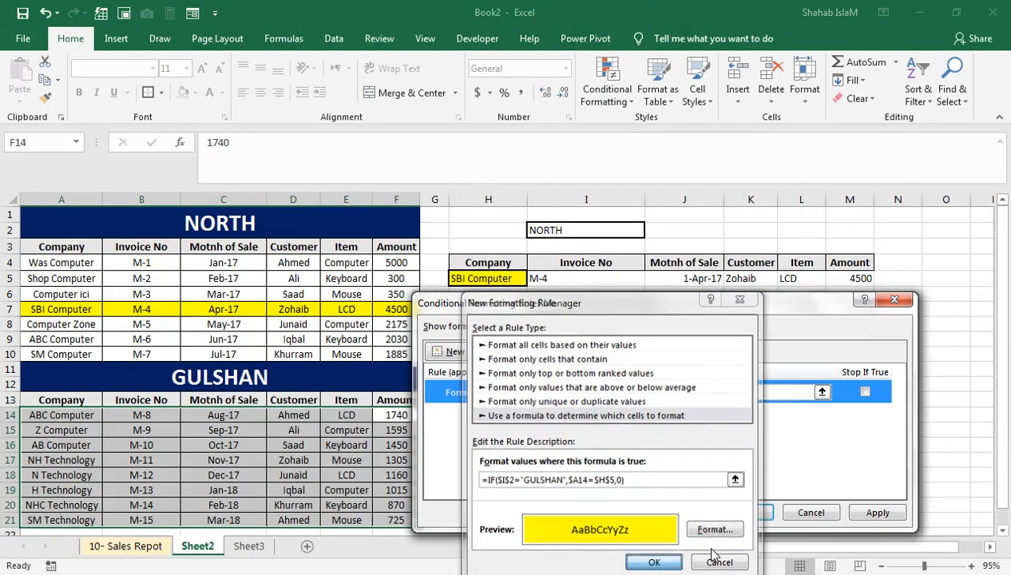
pyautogui.click(865, 516)
pyautogui.click(745, 512)
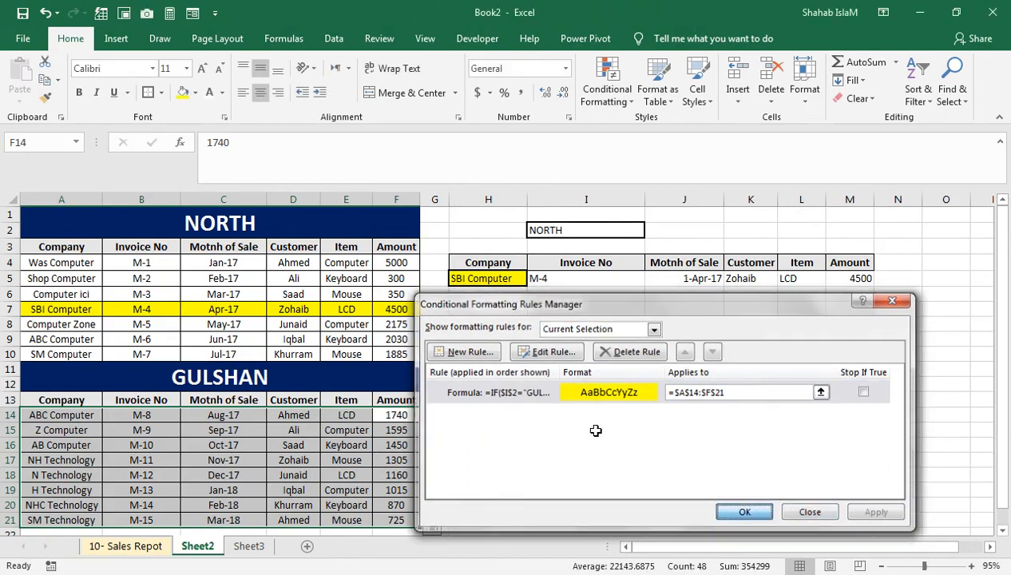
# Step: Choose GULSHAN from the branch dropdown in I2 to test the new highlighting rule
pyautogui.click(638, 230)
pyautogui.click(652, 231)
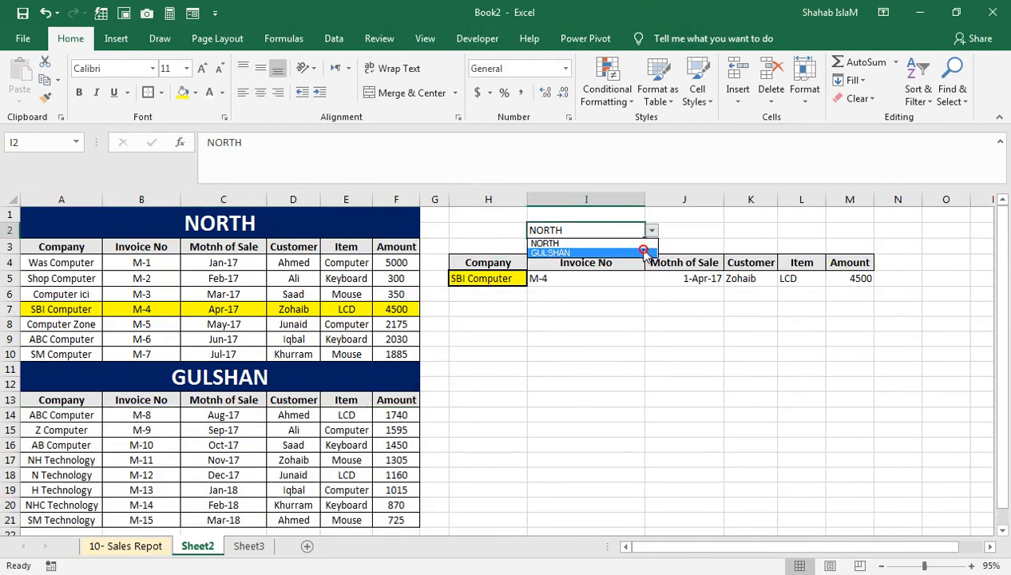
pyautogui.click(639, 252)
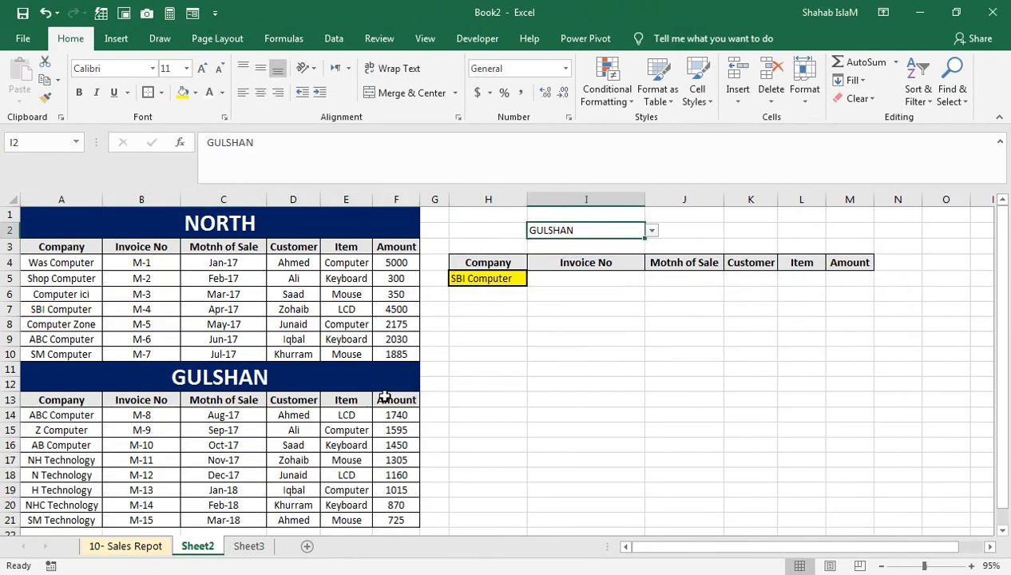
# Step: Choose N Technology and after it AB Computer from the company dropdown in H5 to check the GULSHAN row highlight
pyautogui.click(513, 281)
pyautogui.click(534, 278)
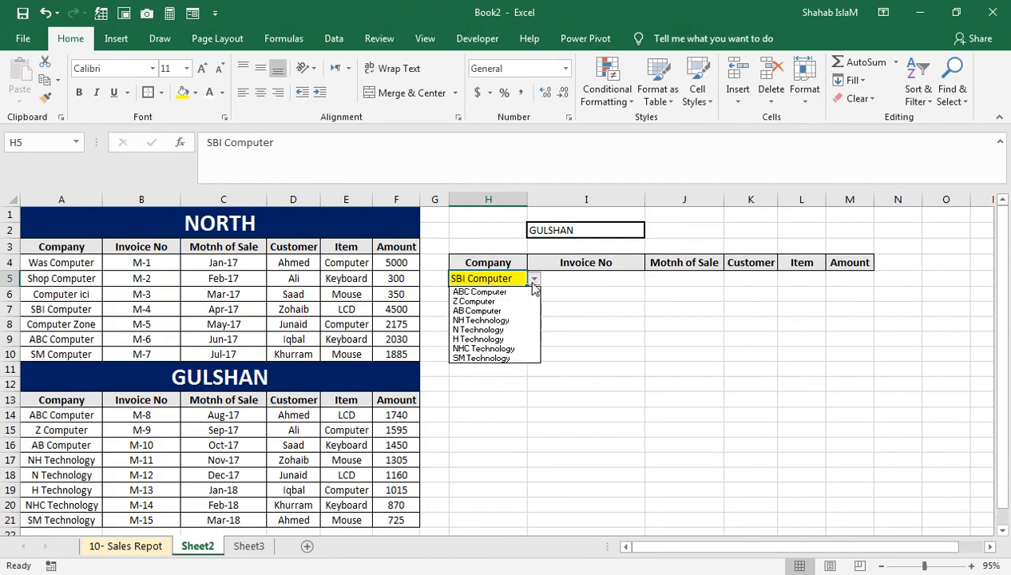
pyautogui.click(489, 330)
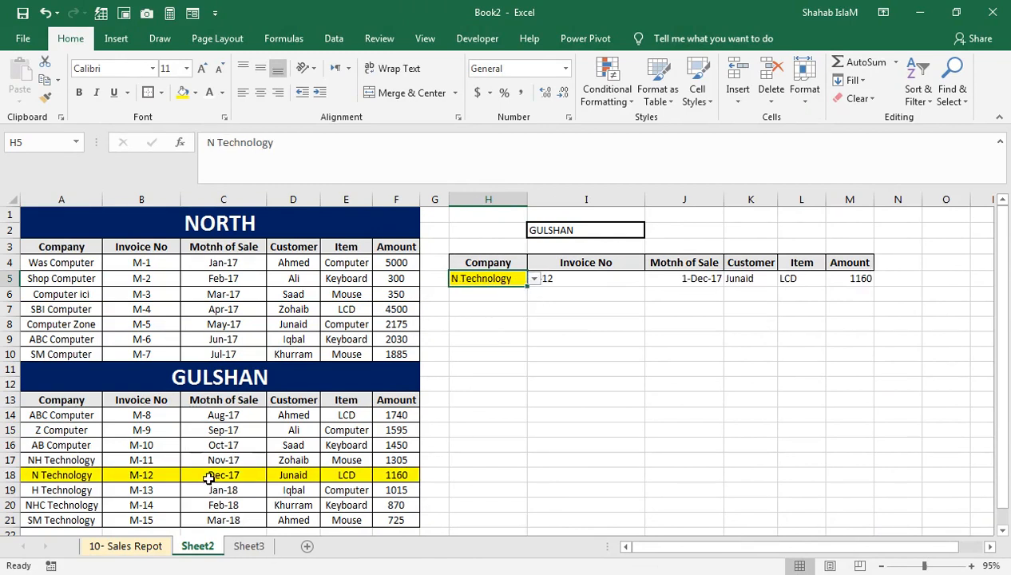
pyautogui.click(531, 280)
pyautogui.click(513, 310)
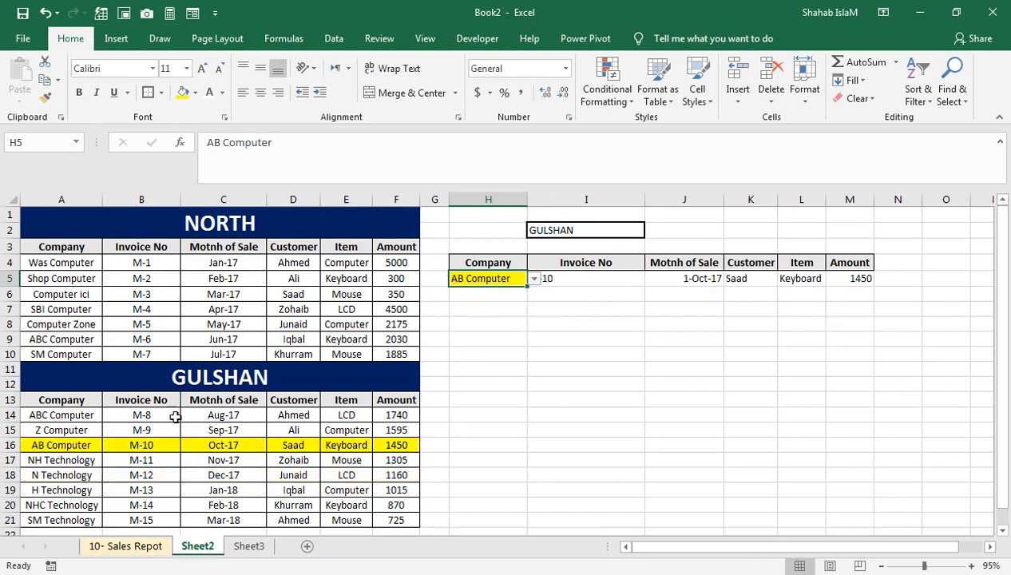